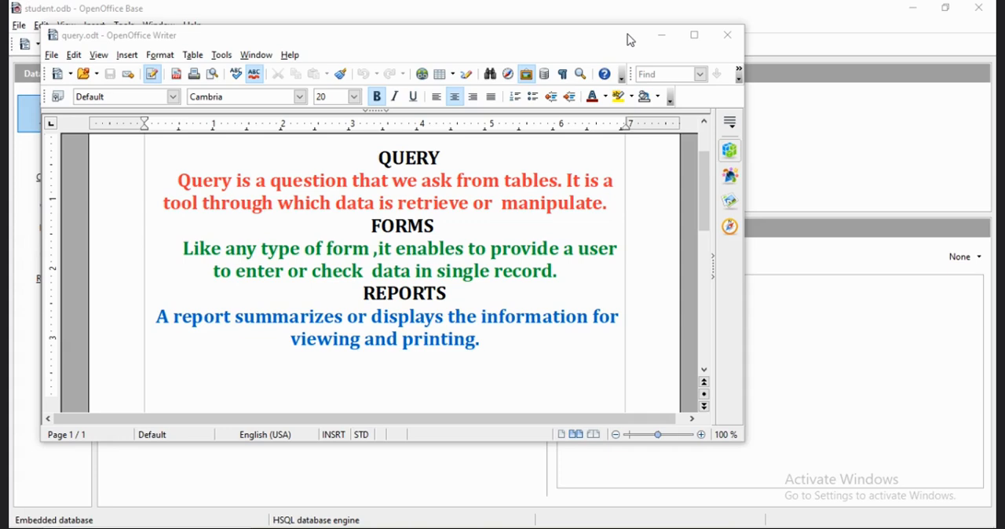
Return to the student database in Base, open its relationships design, and add Table1 and Employees.
{"action": "left_click", "coordinate": [662, 36]}
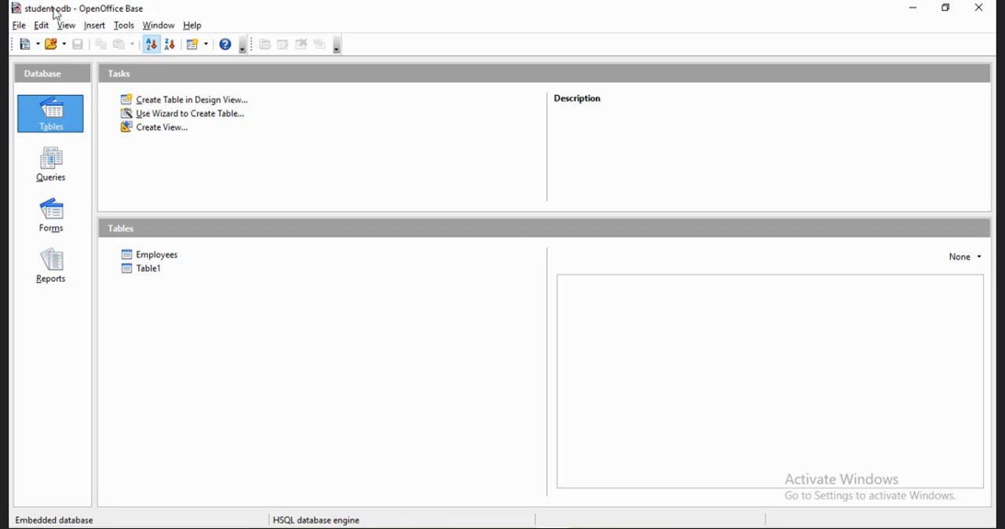
{"action": "left_click", "coordinate": [124, 26]}
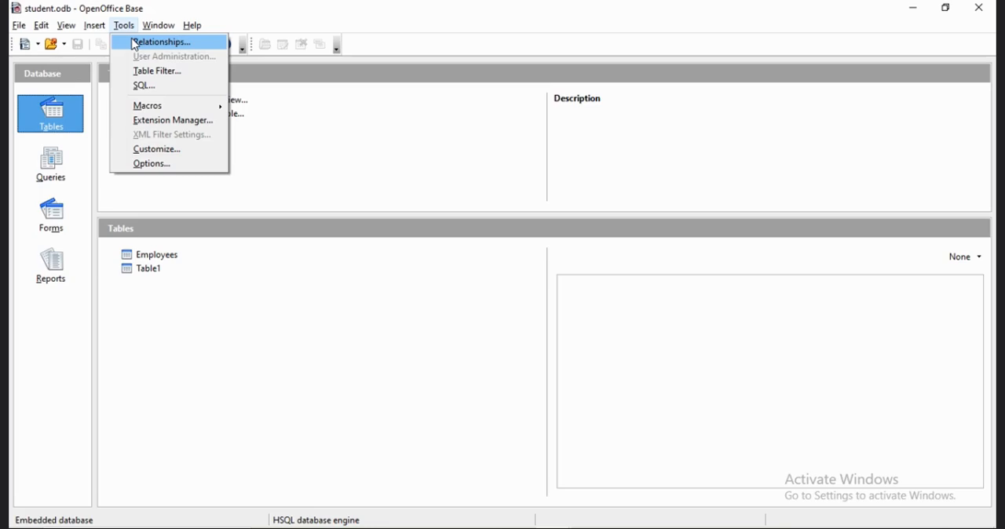
{"action": "left_click", "coordinate": [161, 43]}
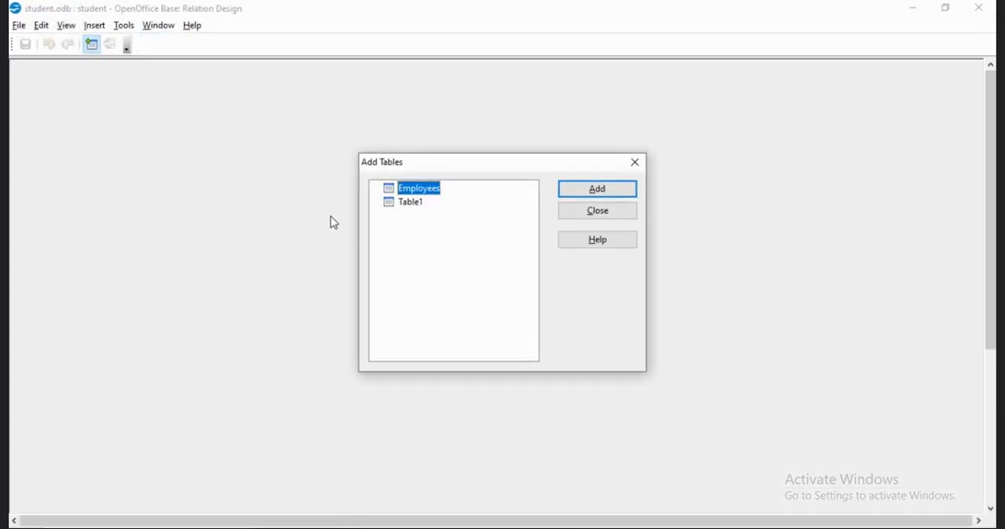
{"action": "left_click", "coordinate": [405, 205]}
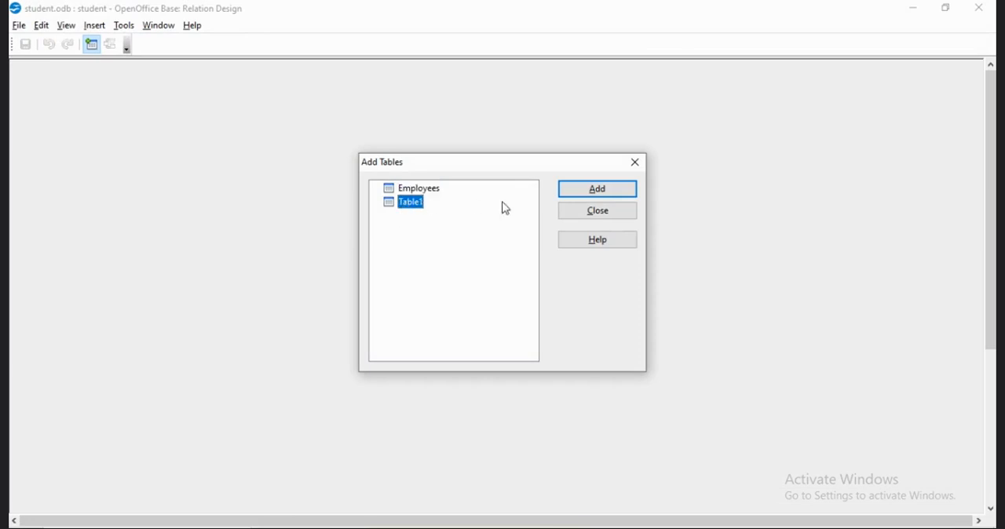
{"action": "left_click", "coordinate": [583, 201]}
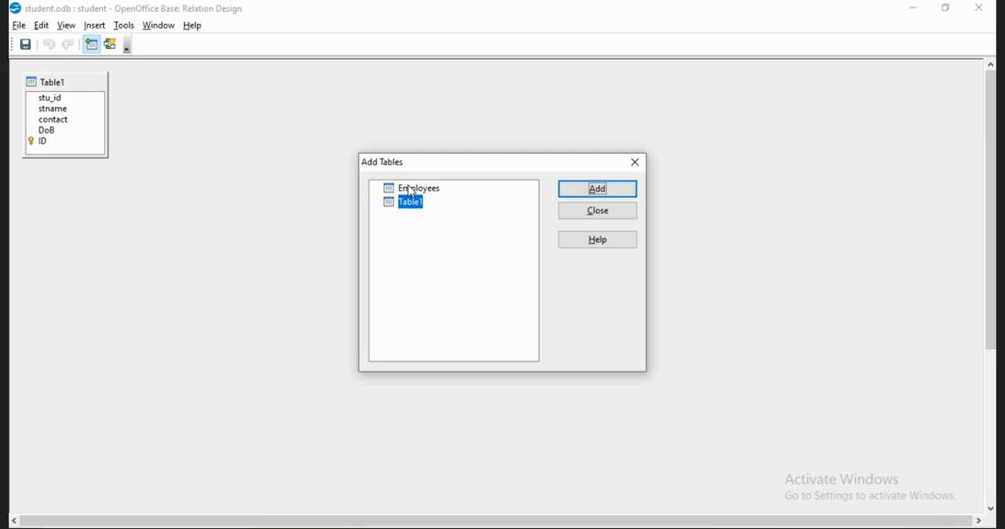
{"action": "left_click", "coordinate": [412, 193]}
{"action": "left_click", "coordinate": [617, 197]}
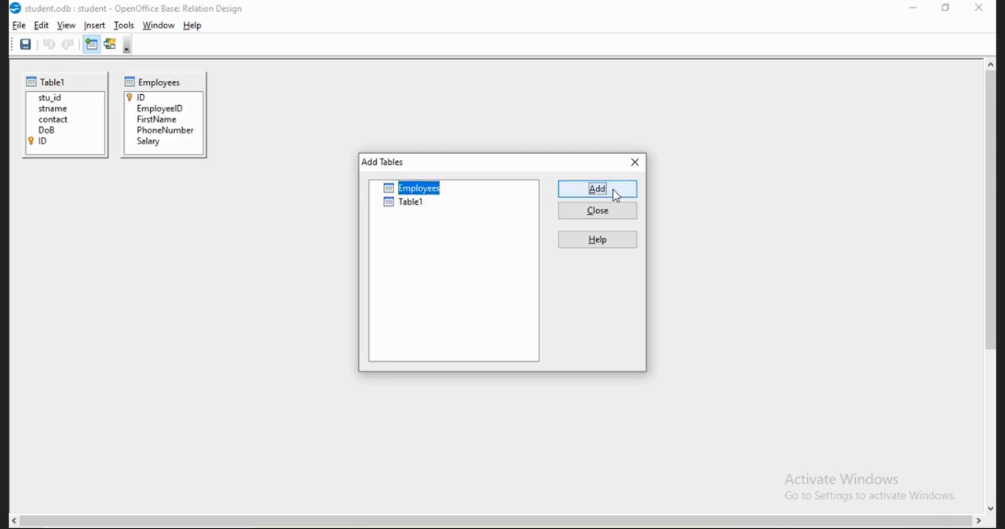
{"action": "left_click", "coordinate": [608, 219]}
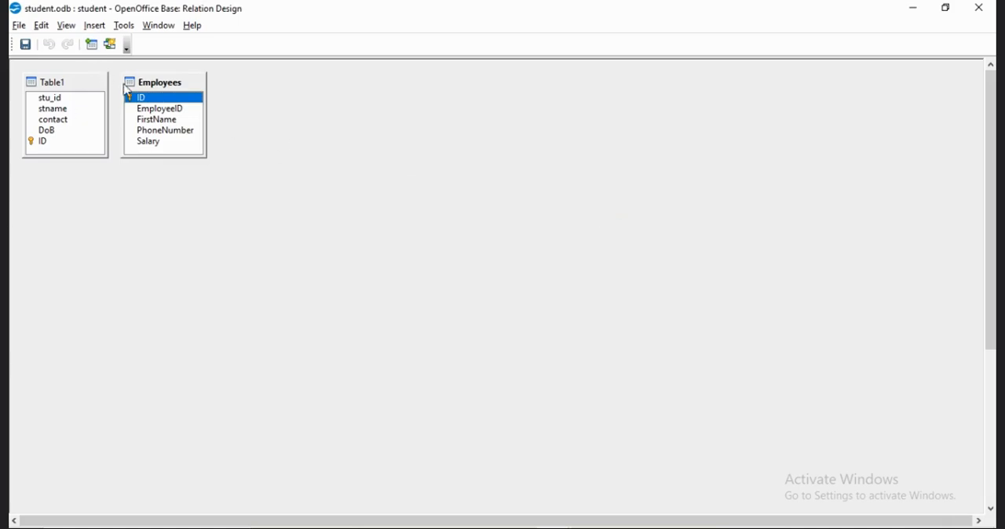
Link Table1's ID field to the Employees ID field, then save and close the relation design.
{"action": "left_click", "coordinate": [57, 143]}
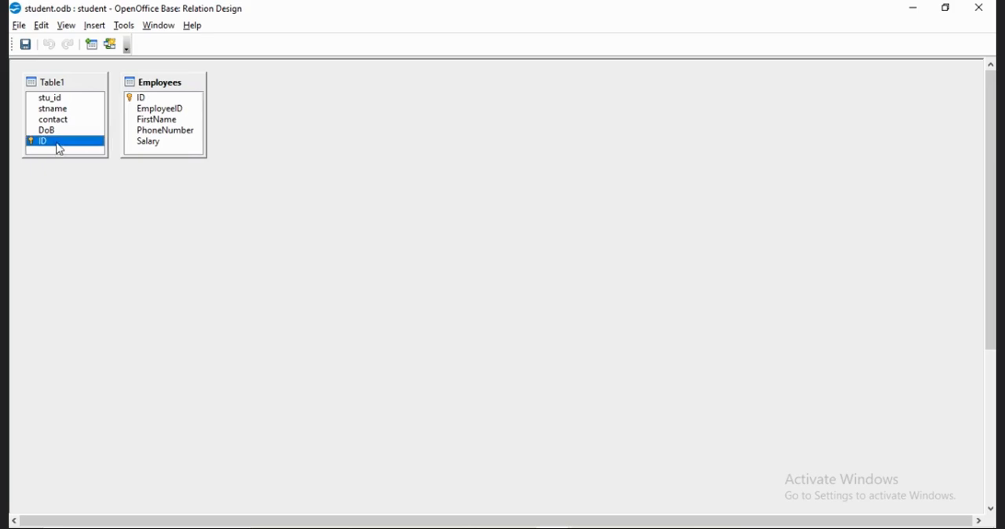
{"action": "left_click", "coordinate": [162, 99]}
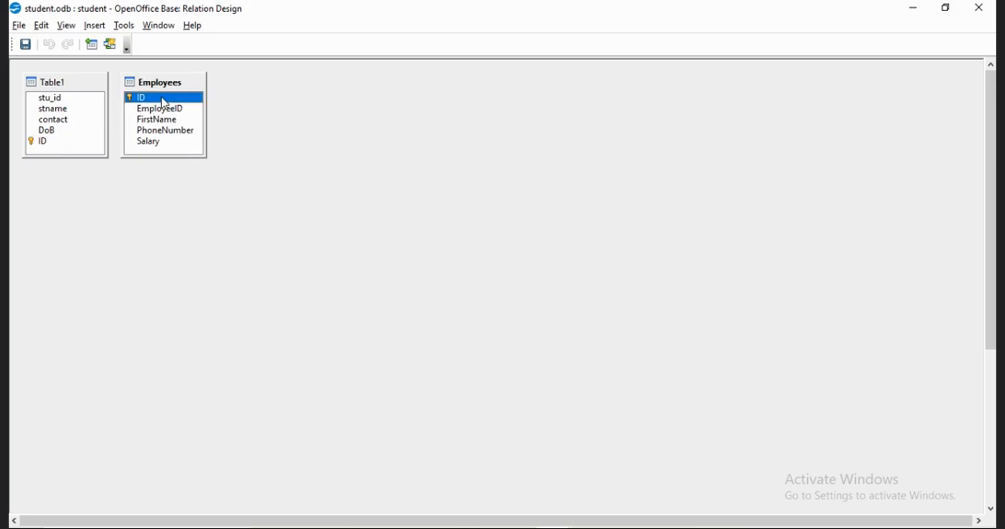
{"action": "left_click", "coordinate": [59, 146]}
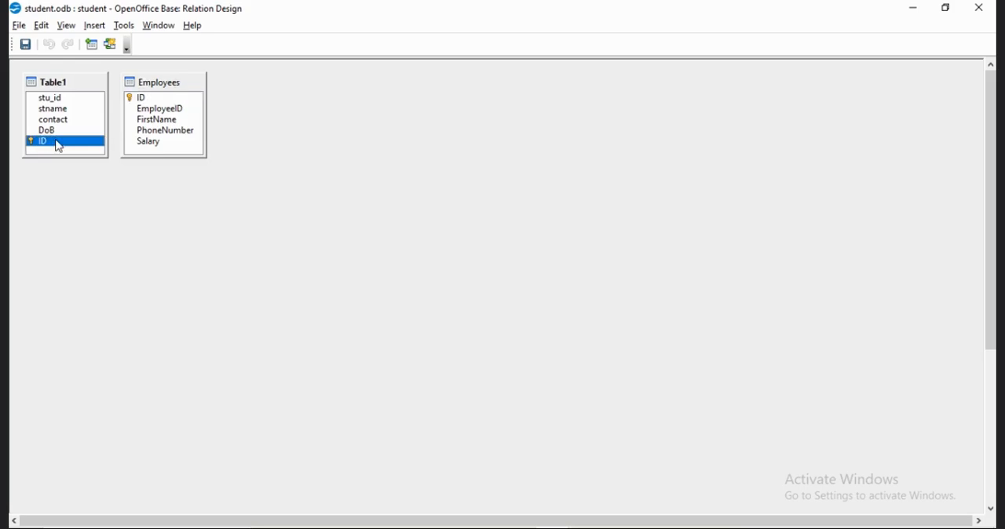
{"action": "left_click_drag", "start_coordinate": [58, 146], "coordinate": [157, 100]}
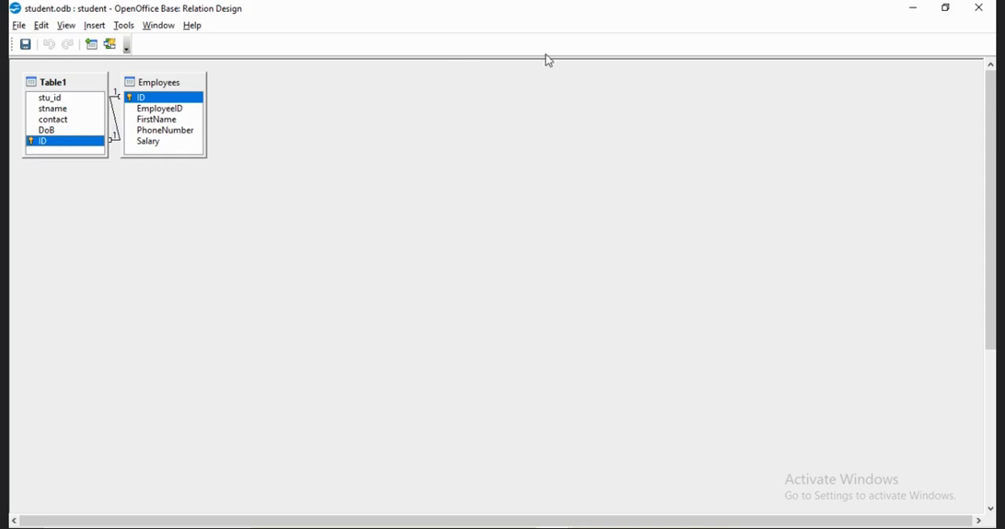
{"action": "left_click", "coordinate": [978, 7]}
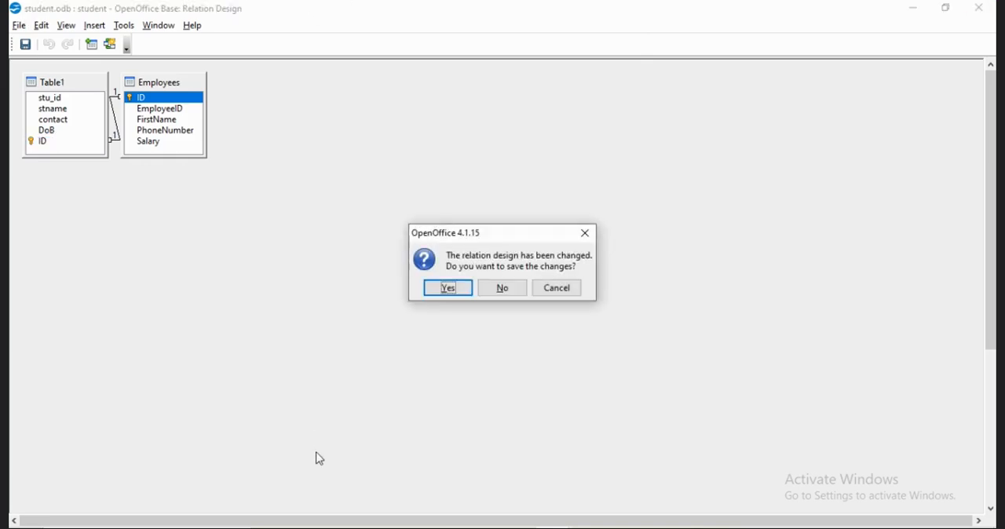
{"action": "left_click", "coordinate": [448, 290]}
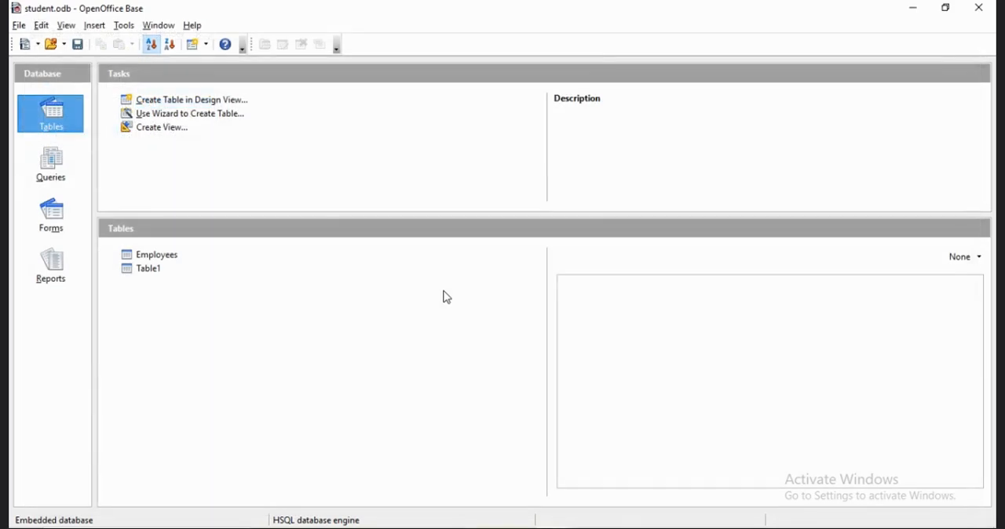
Create a query in Design View and add Table1 and Employees to it.
{"action": "left_click", "coordinate": [63, 168]}
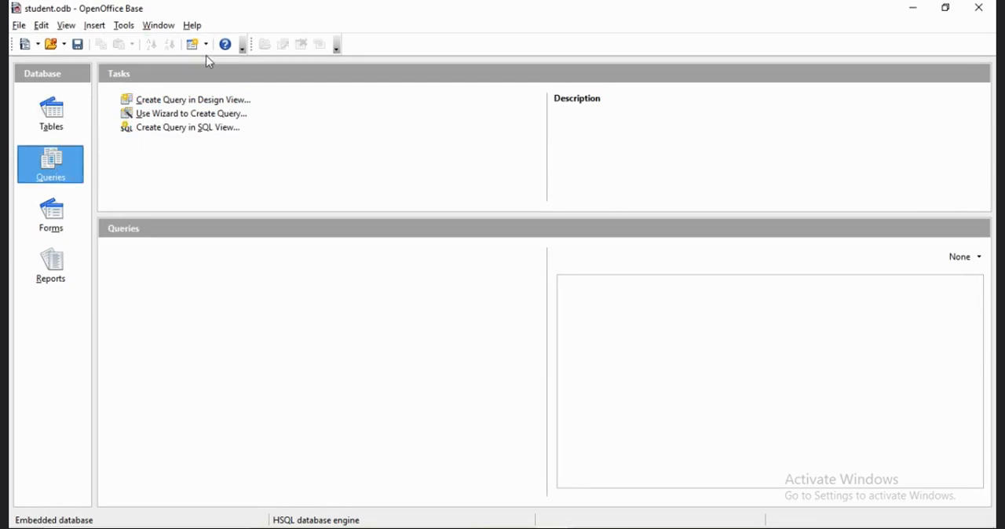
{"action": "left_click", "coordinate": [208, 100]}
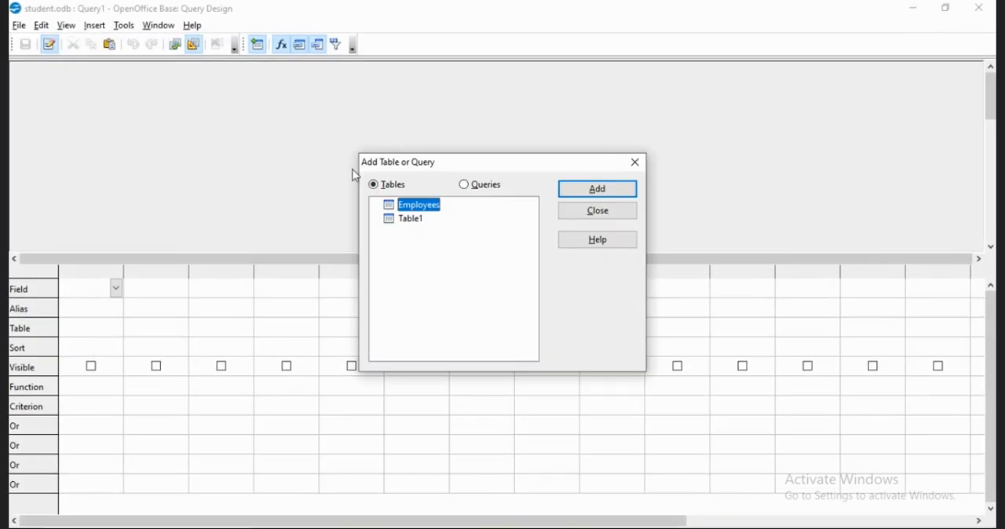
{"action": "left_click", "coordinate": [400, 220]}
{"action": "left_click", "coordinate": [617, 196]}
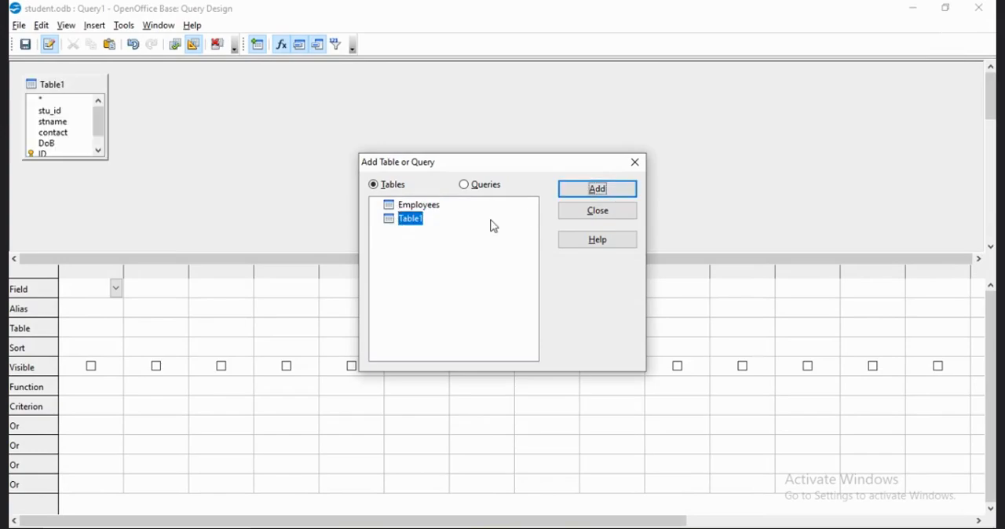
{"action": "left_click", "coordinate": [416, 207]}
{"action": "left_click", "coordinate": [616, 194]}
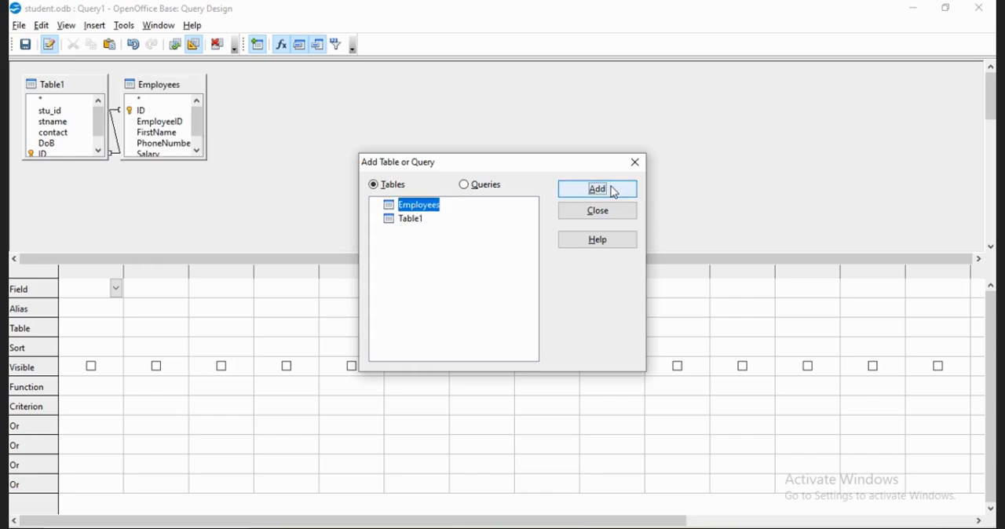
{"action": "left_click", "coordinate": [619, 215]}
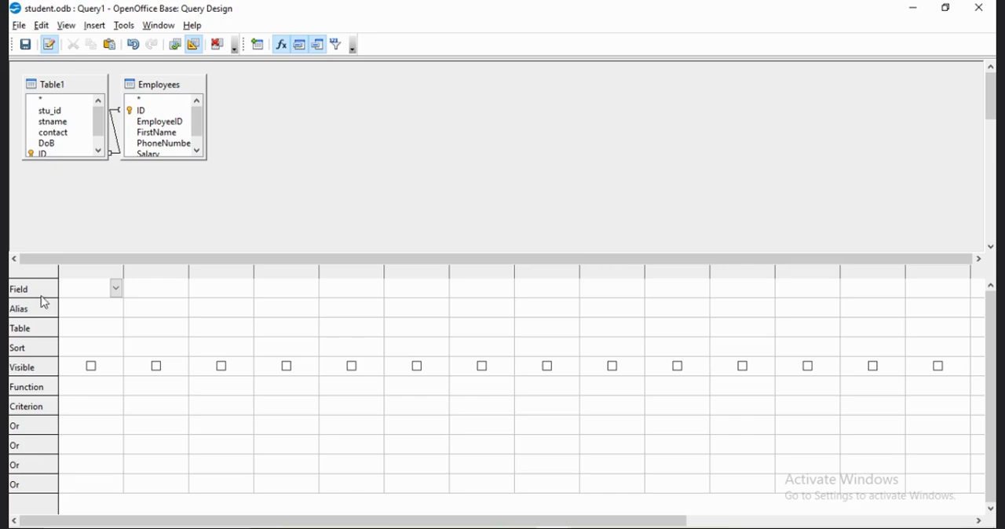
Set the query's first column to the Employees.PhoneNumber field.
{"action": "left_click", "coordinate": [116, 289]}
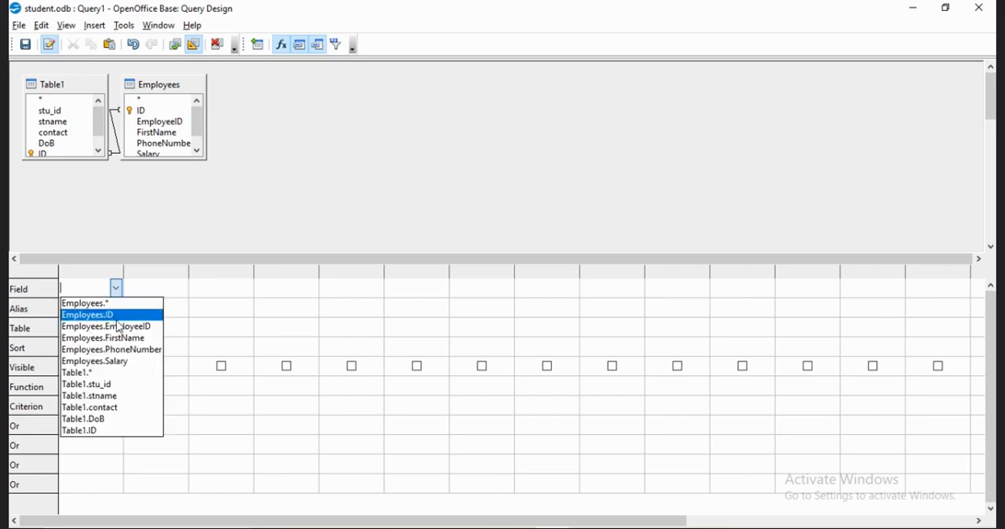
{"action": "left_click", "coordinate": [118, 349]}
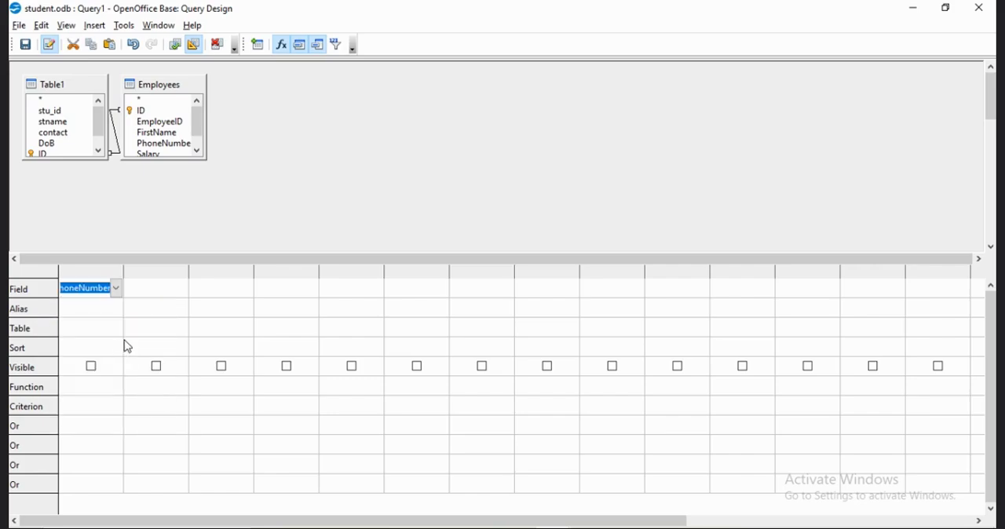
{"action": "left_click", "coordinate": [115, 333]}
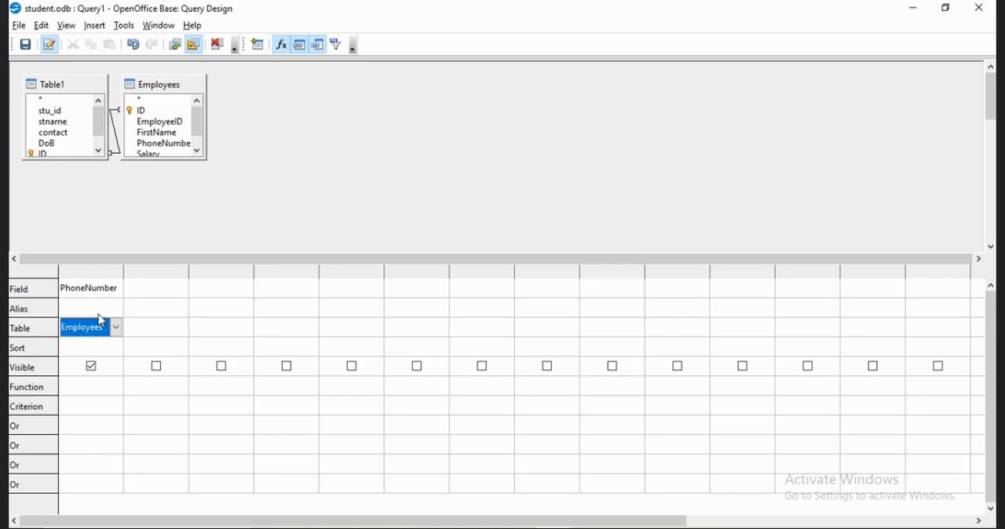
Examine the alias, sort, function and criterion settings of the PhoneNumber column, including the list of available functions.
{"action": "left_click", "coordinate": [100, 311]}
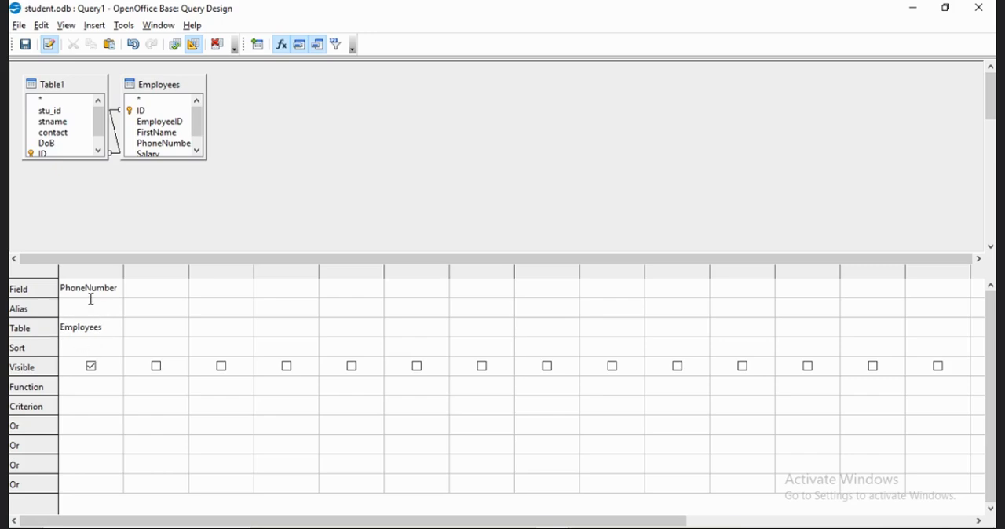
{"action": "left_click", "coordinate": [107, 348]}
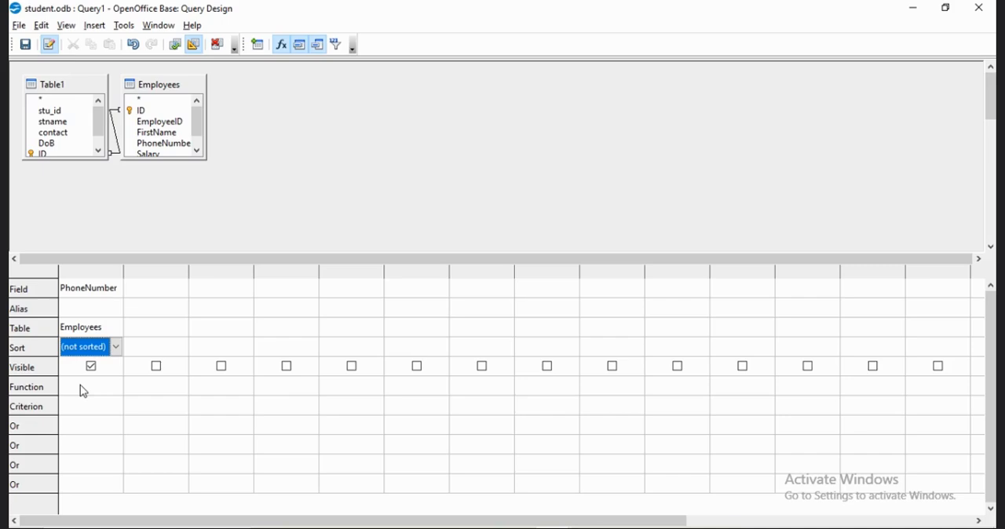
{"action": "left_click", "coordinate": [117, 390]}
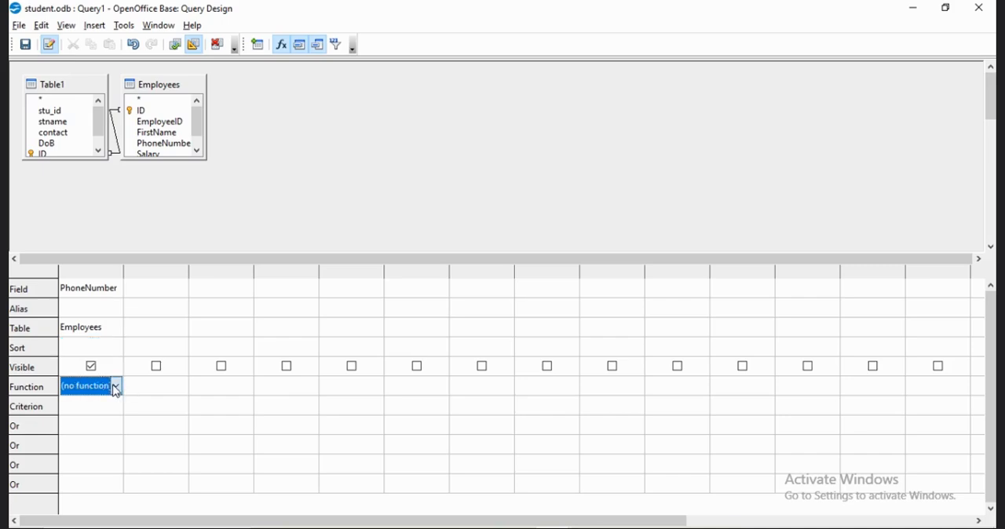
{"action": "left_click", "coordinate": [116, 387]}
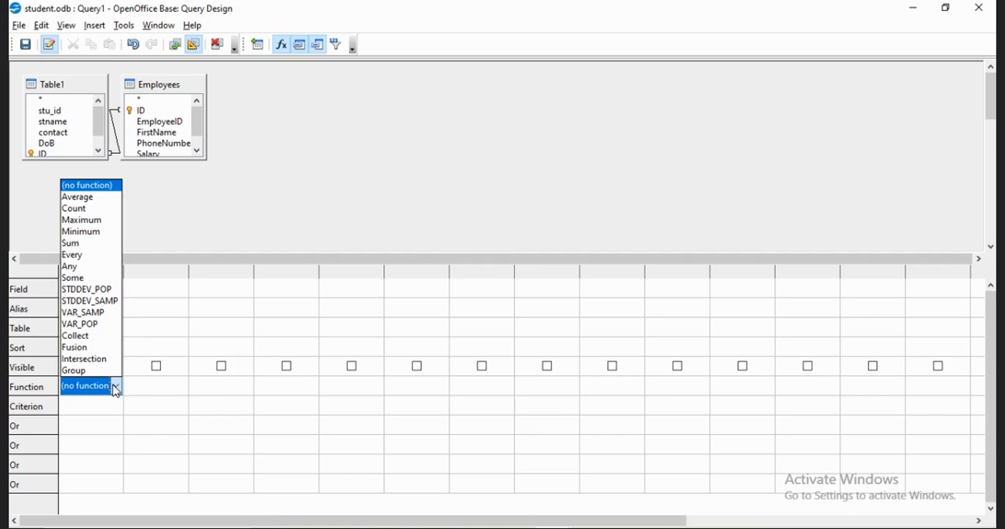
{"action": "left_click", "coordinate": [115, 388]}
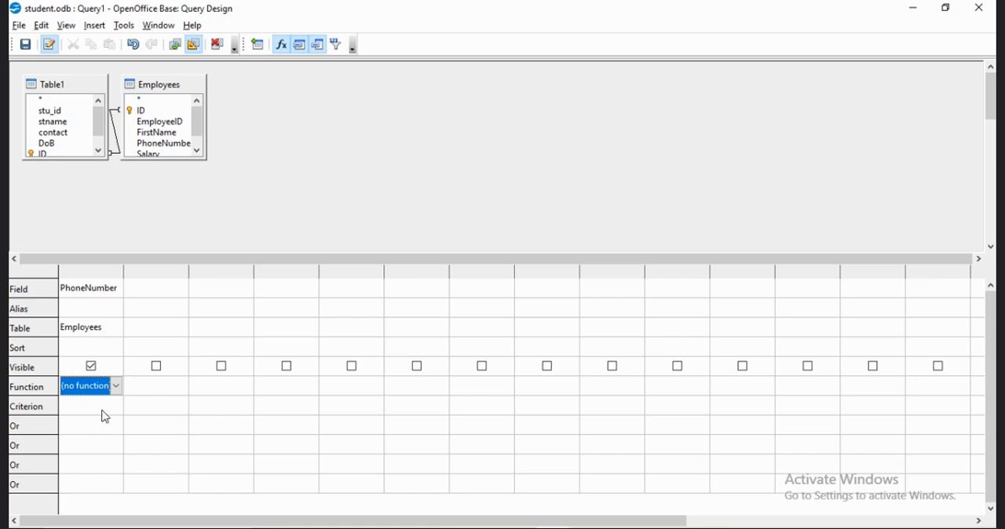
{"action": "left_click", "coordinate": [102, 407]}
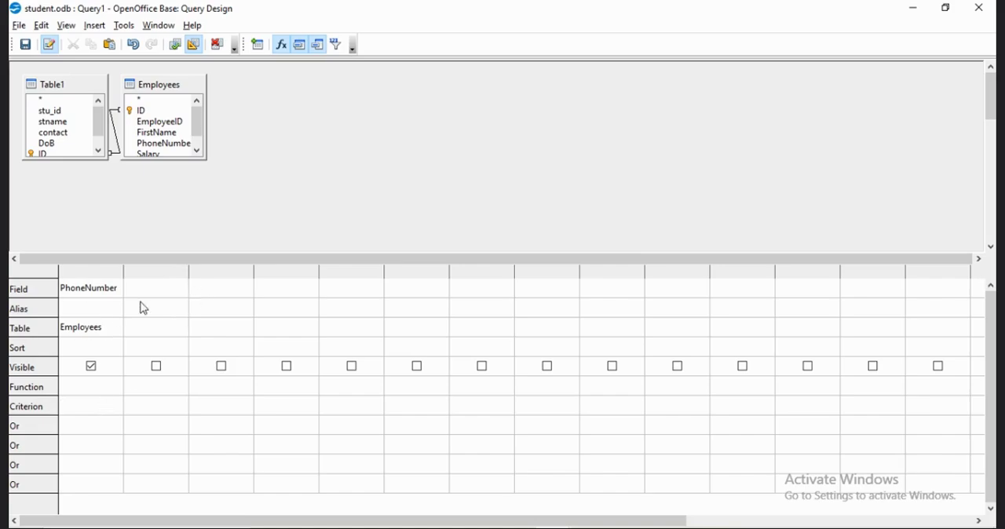
Add Table1.stname as the query's second column and Employees.EmployeeID as its third.
{"action": "left_click", "coordinate": [162, 288]}
{"action": "left_click", "coordinate": [182, 288]}
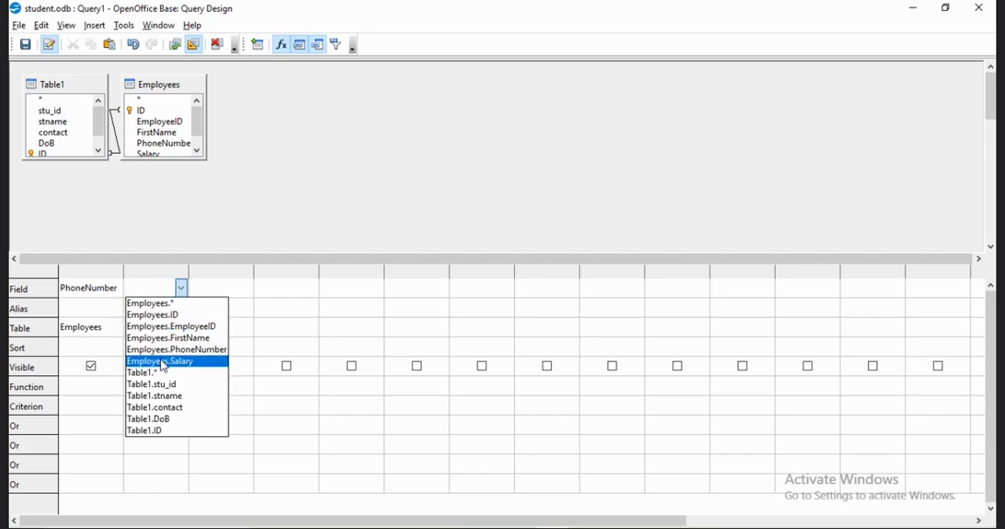
{"action": "left_click", "coordinate": [156, 399]}
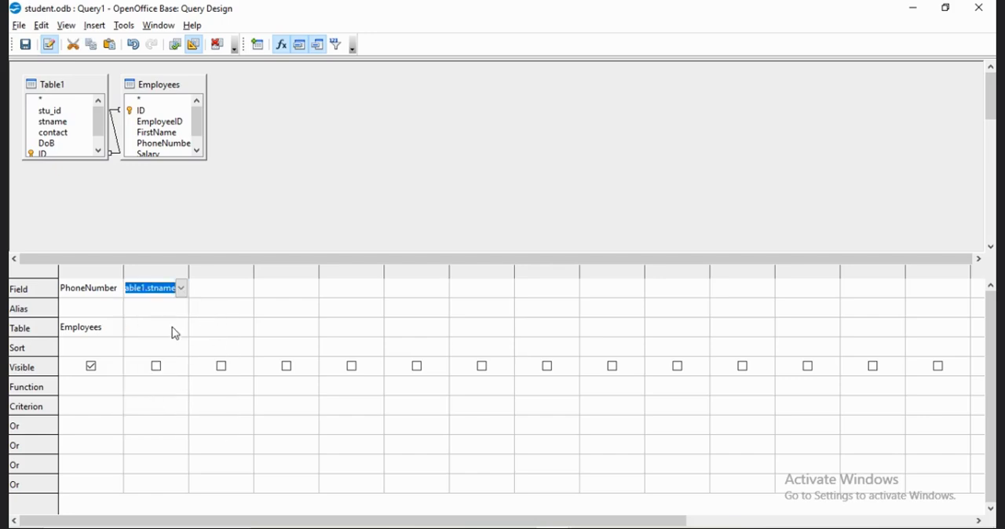
{"action": "left_click", "coordinate": [181, 332]}
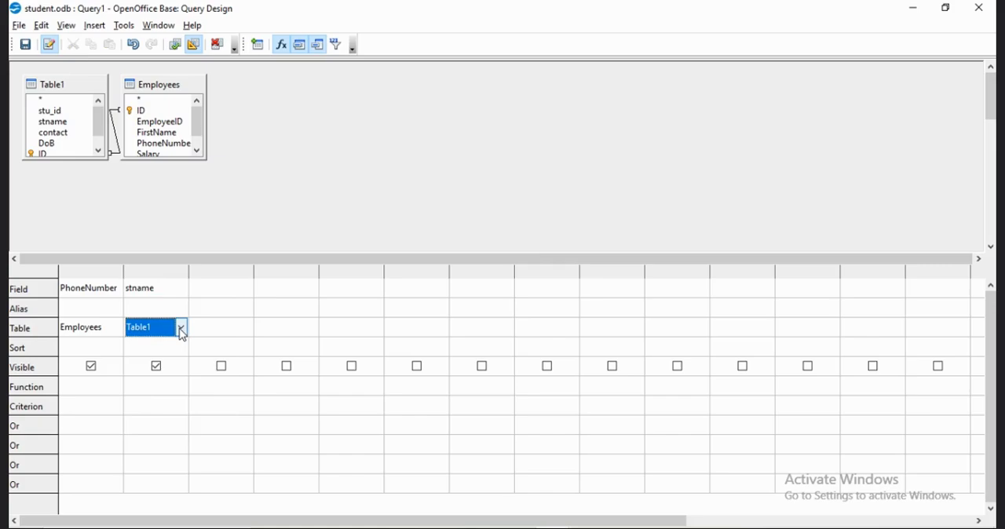
{"action": "left_click", "coordinate": [246, 289]}
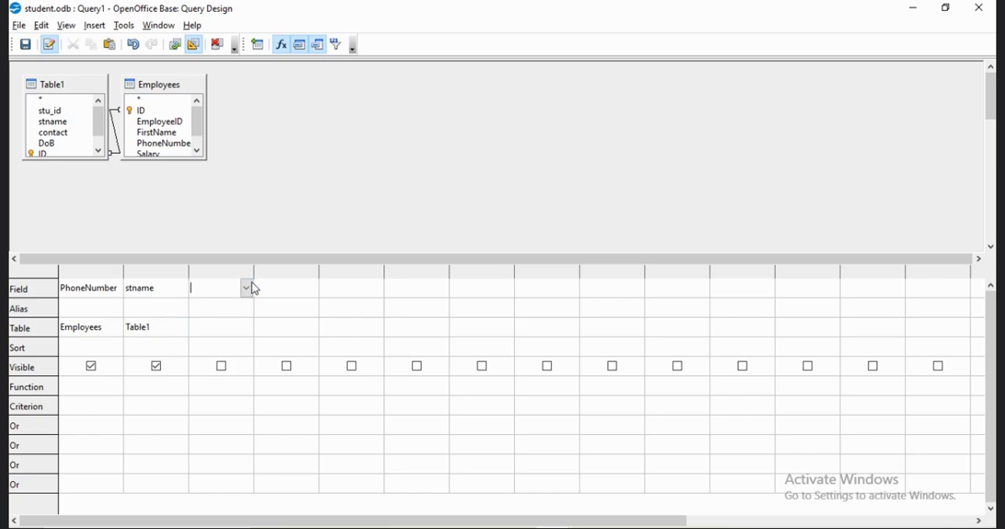
{"action": "left_click", "coordinate": [246, 289]}
{"action": "left_click", "coordinate": [246, 326]}
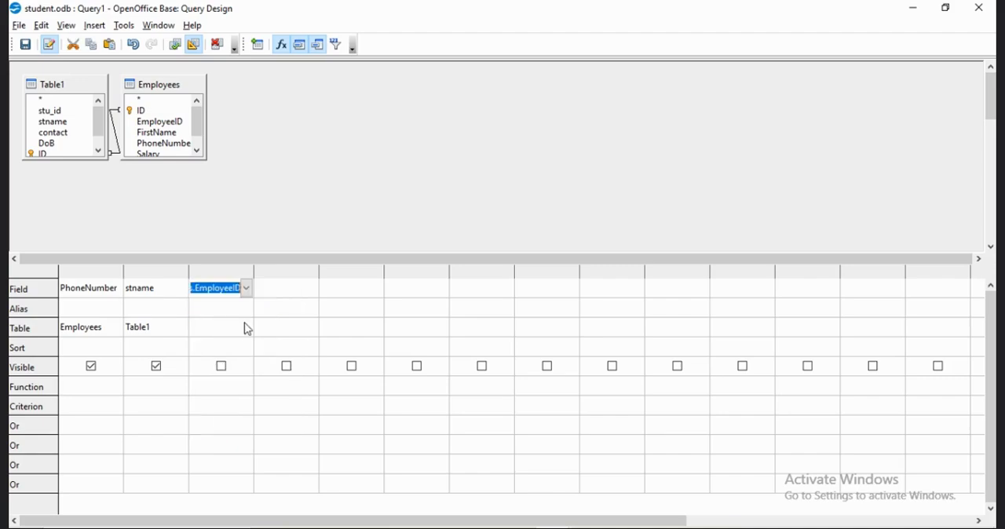
{"action": "left_click", "coordinate": [246, 333]}
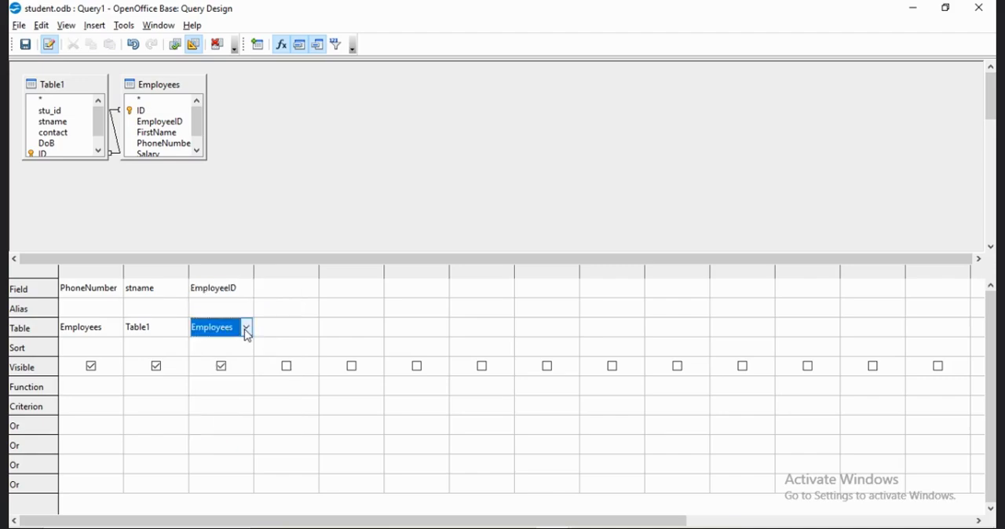
Choose Table1.stname as the field of the query's fourth column.
{"action": "left_click", "coordinate": [315, 292]}
{"action": "left_click", "coordinate": [313, 290]}
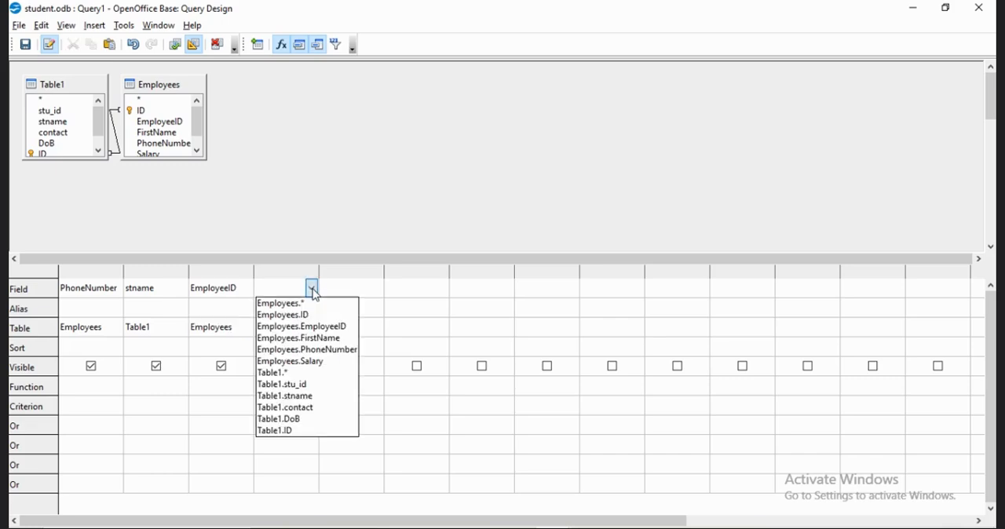
{"action": "left_click", "coordinate": [287, 399]}
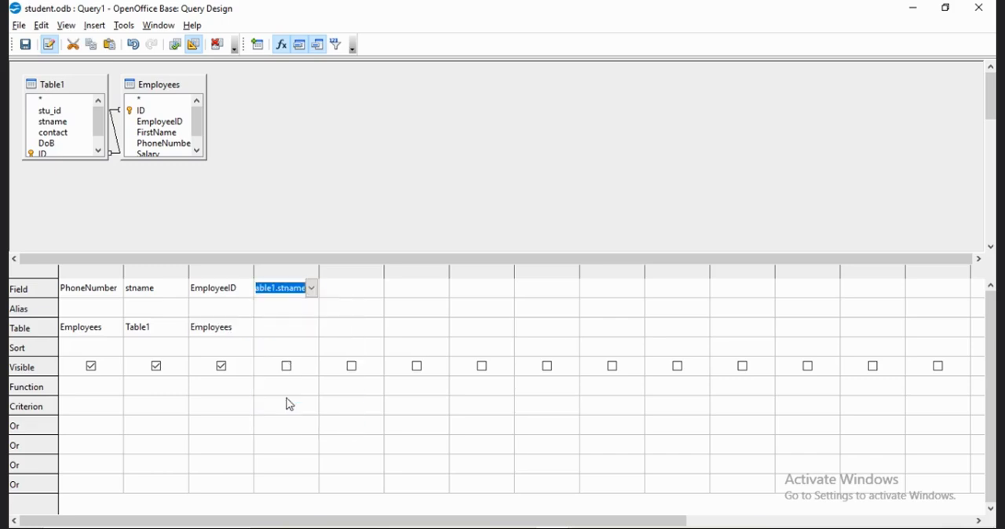
Change the field of the query's fourth column to Table1.contact.
{"action": "left_click", "coordinate": [312, 291]}
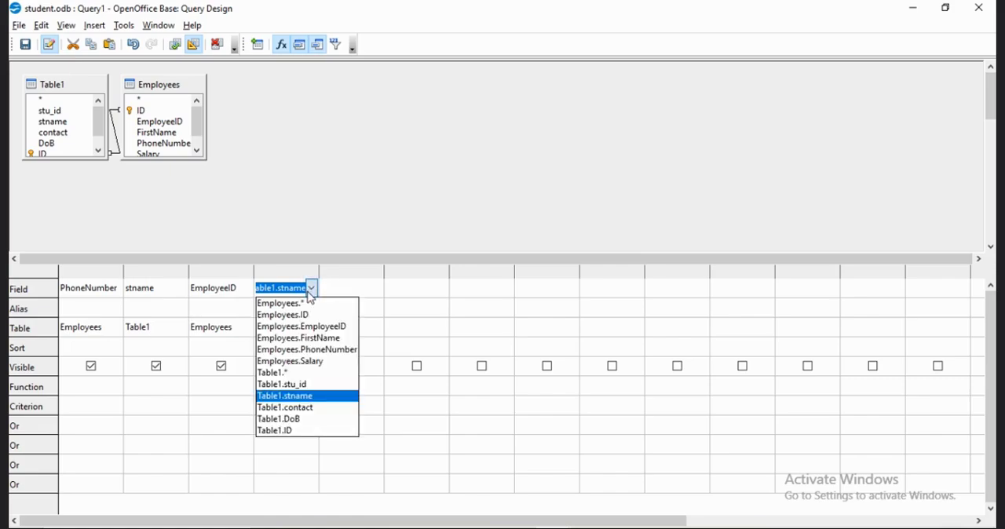
{"action": "left_click", "coordinate": [287, 408]}
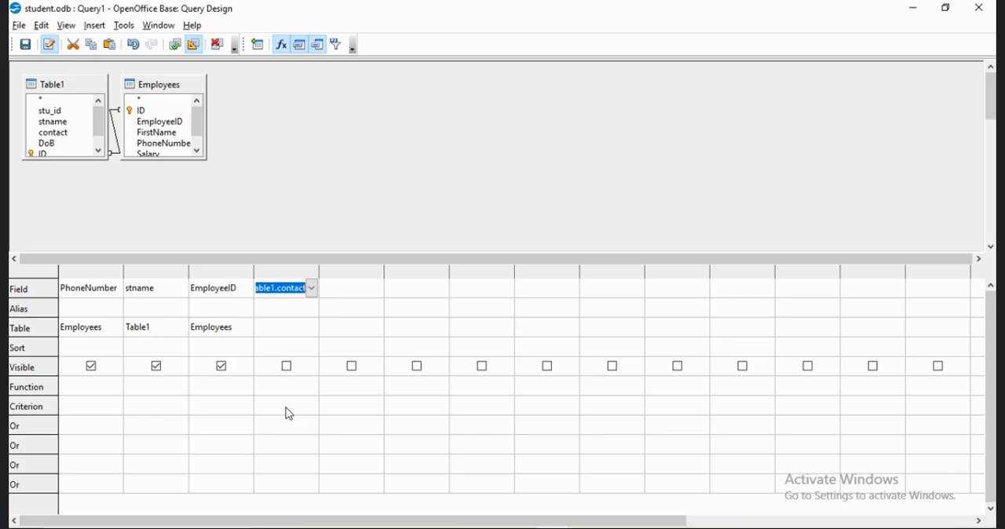
{"action": "left_click", "coordinate": [315, 328]}
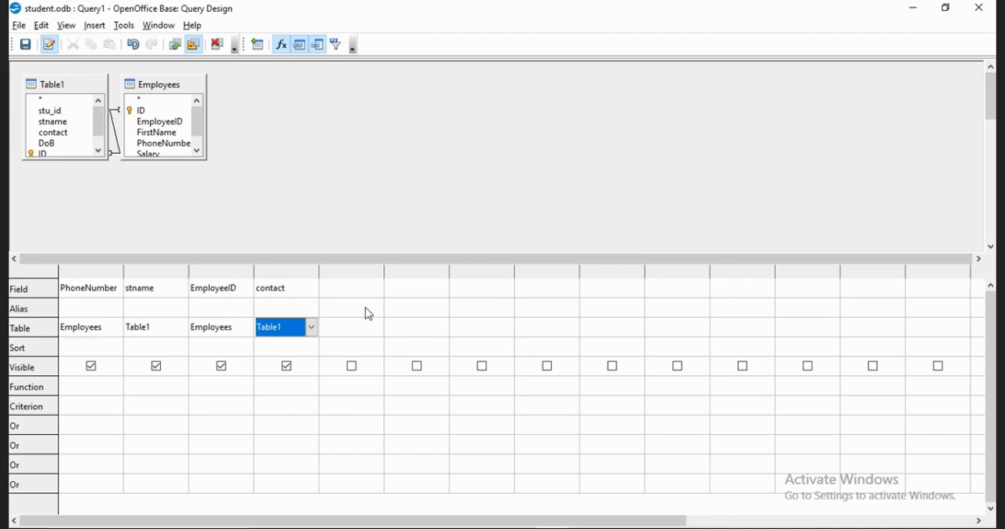
Close the query design, saving it as Query1, and view the records it returns.
{"action": "left_click", "coordinate": [977, 9]}
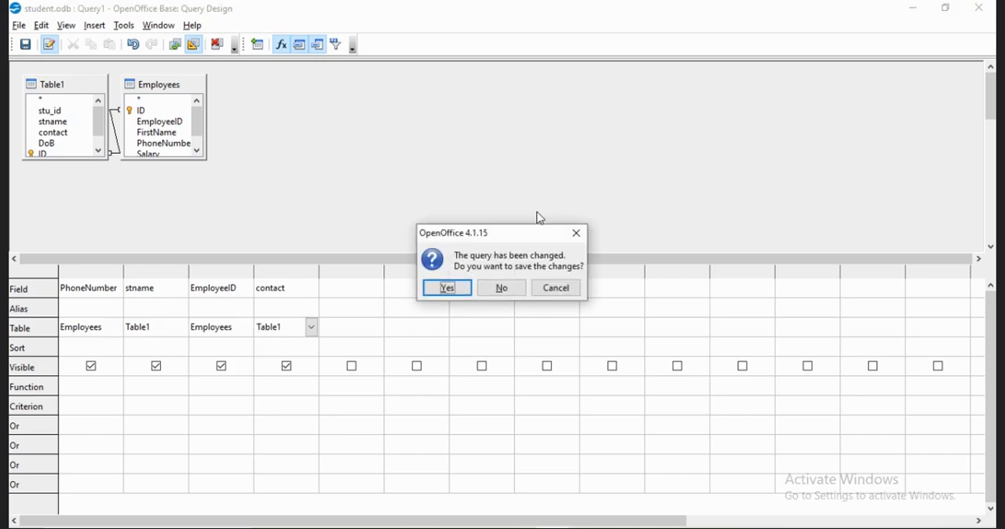
{"action": "left_click", "coordinate": [450, 294]}
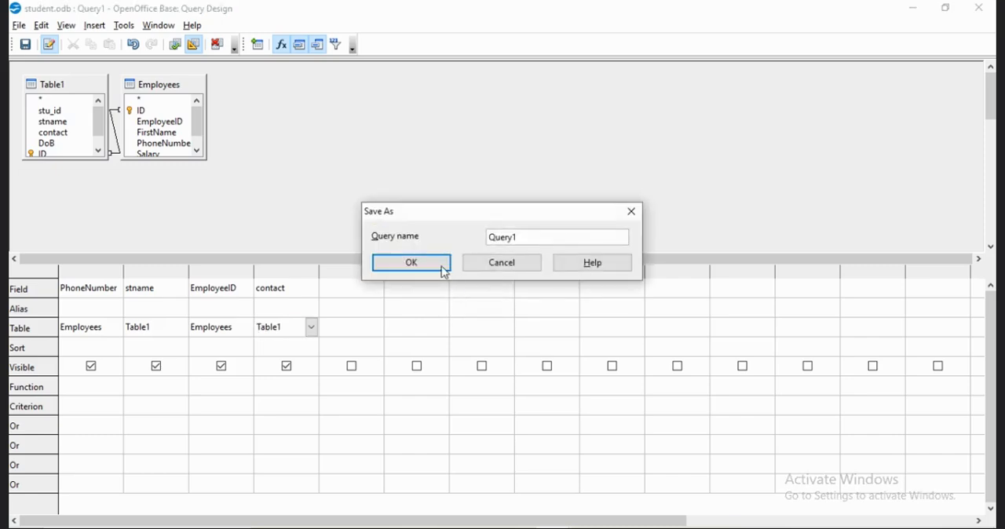
{"action": "left_click", "coordinate": [442, 267]}
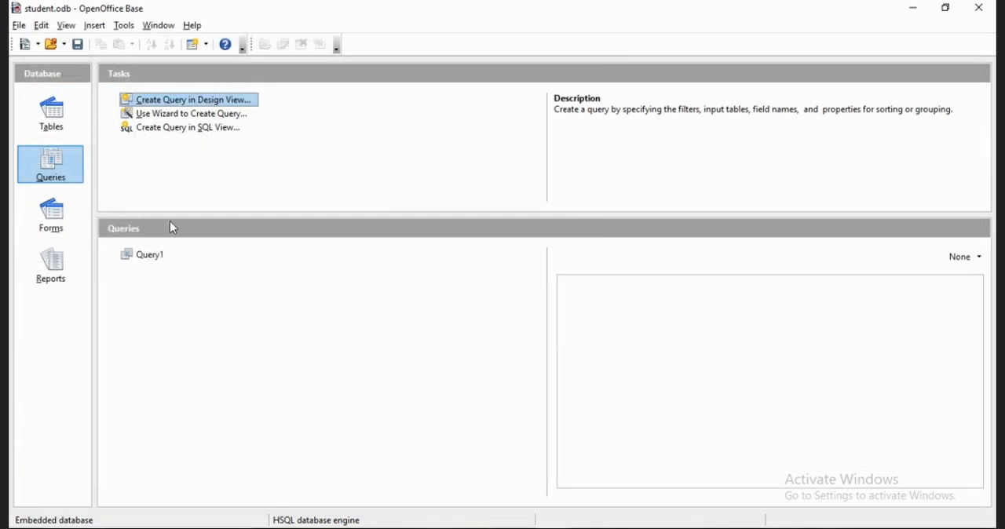
{"action": "double_click", "coordinate": [127, 257]}
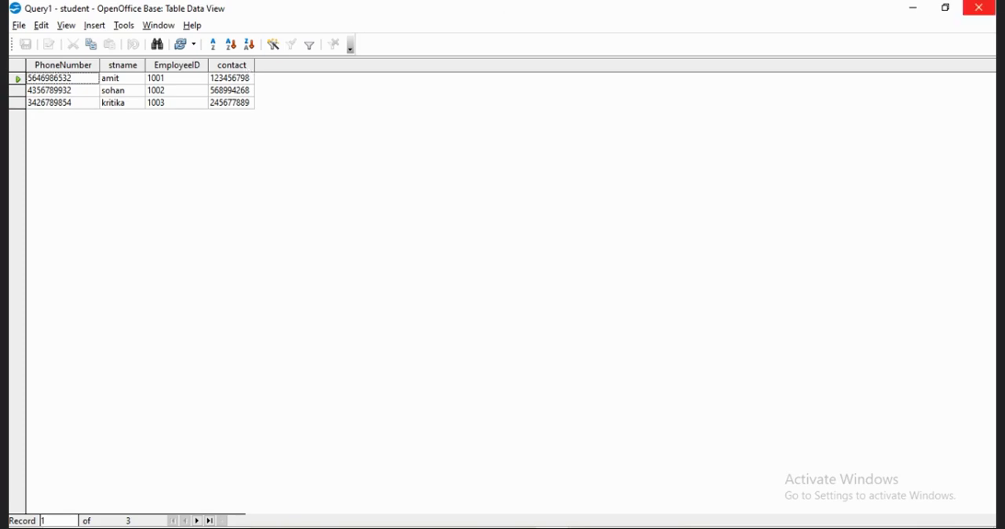
{"action": "left_click", "coordinate": [978, 8]}
Start a new query with the wizard and add FirstName and EmployeeID from the Employees table.
{"action": "left_click", "coordinate": [259, 114]}
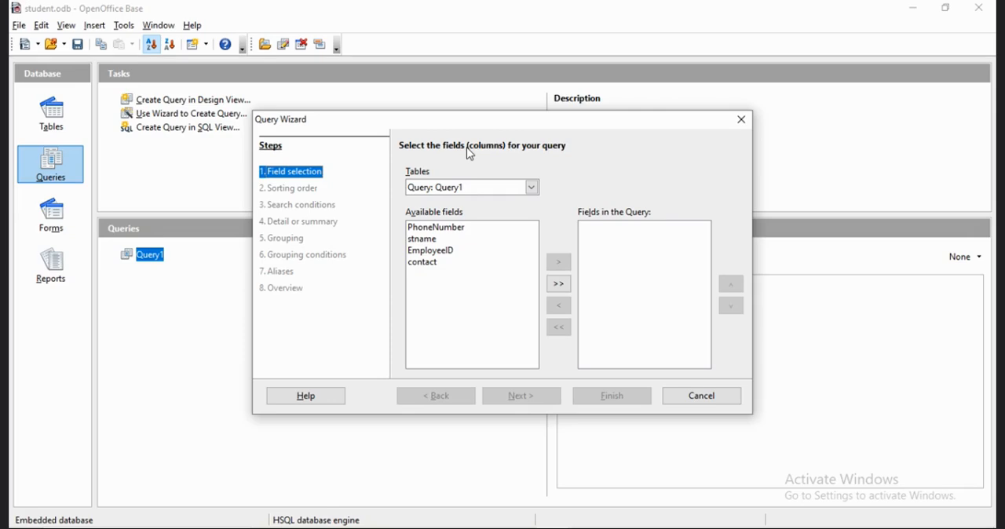
{"action": "left_click", "coordinate": [532, 187]}
{"action": "left_click", "coordinate": [515, 213]}
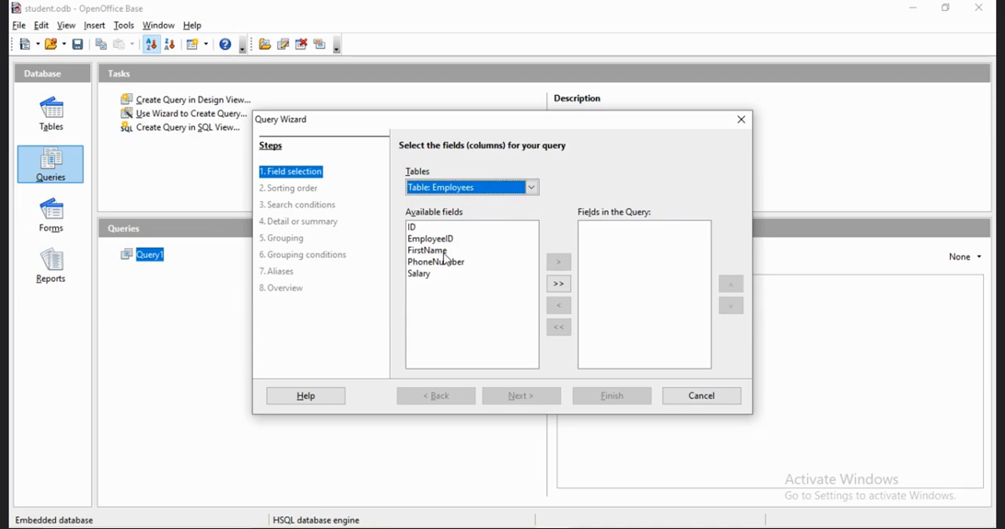
{"action": "left_click", "coordinate": [443, 251]}
{"action": "left_click", "coordinate": [565, 267]}
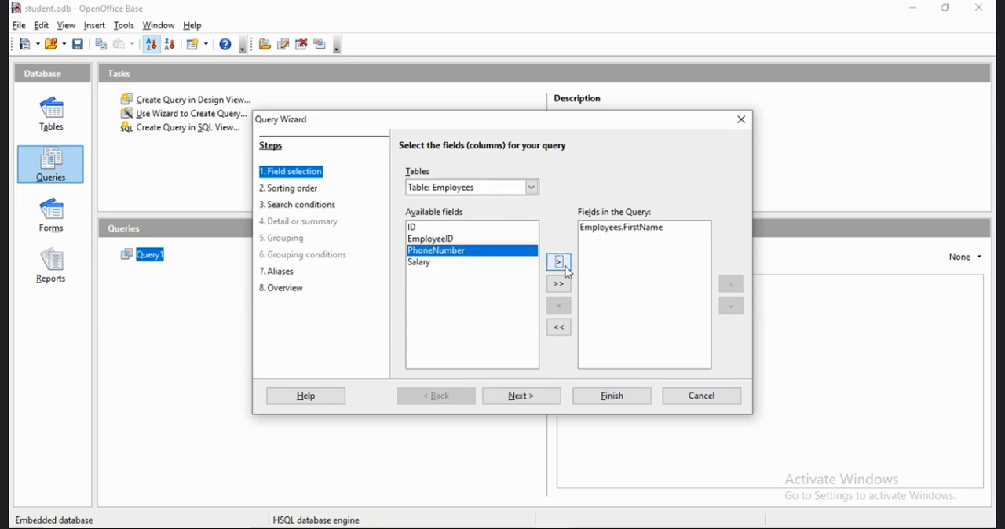
{"action": "left_click", "coordinate": [469, 240]}
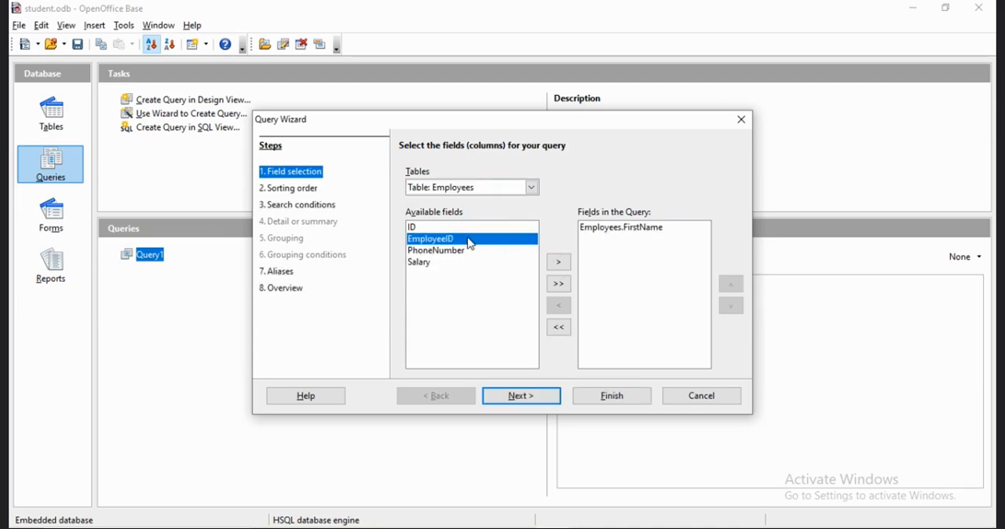
{"action": "left_click", "coordinate": [558, 264]}
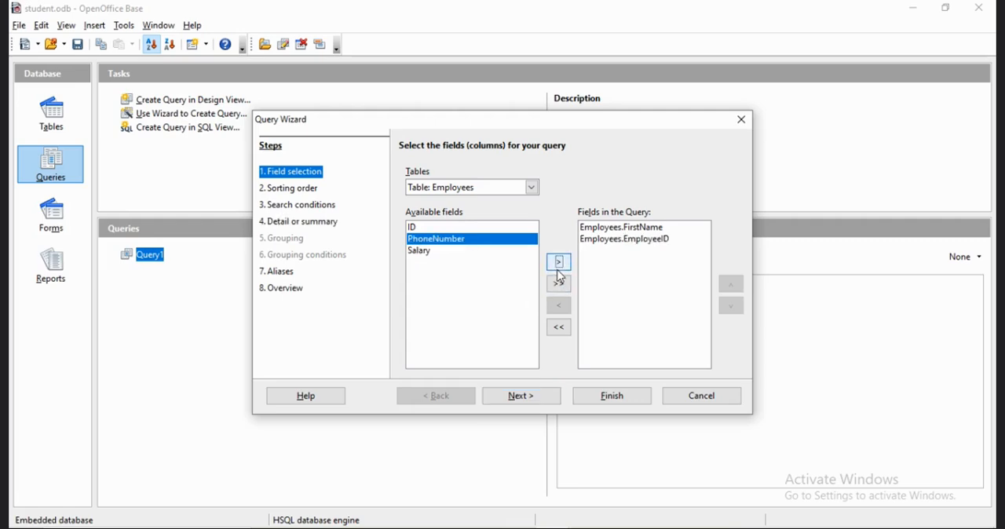
Add all fields of Table1 to the wizard query and accept the field selection.
{"action": "left_click", "coordinate": [532, 188]}
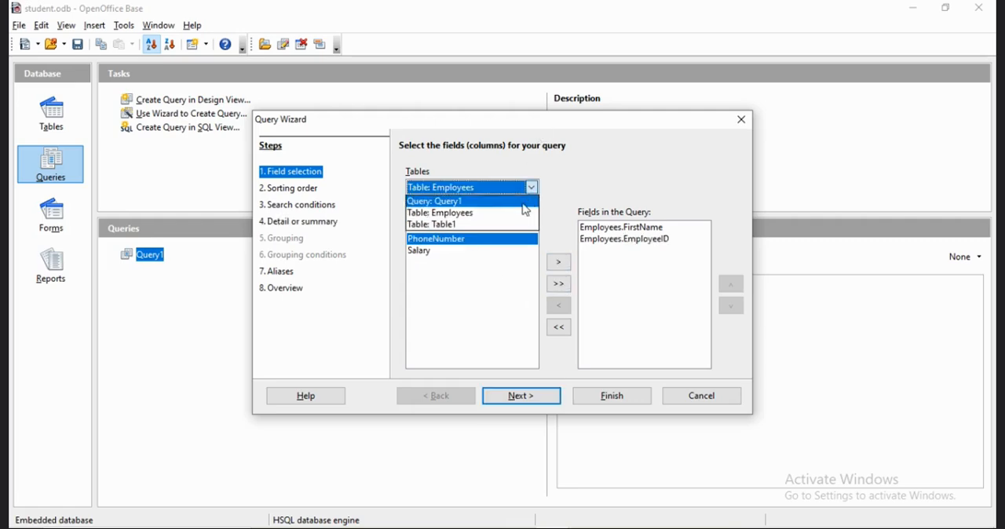
{"action": "left_click", "coordinate": [516, 225]}
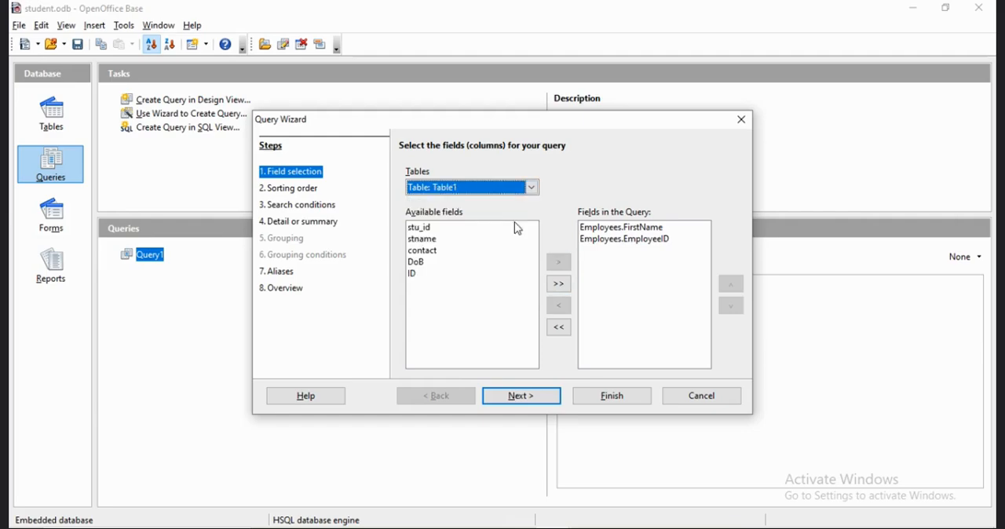
{"action": "left_click", "coordinate": [558, 284]}
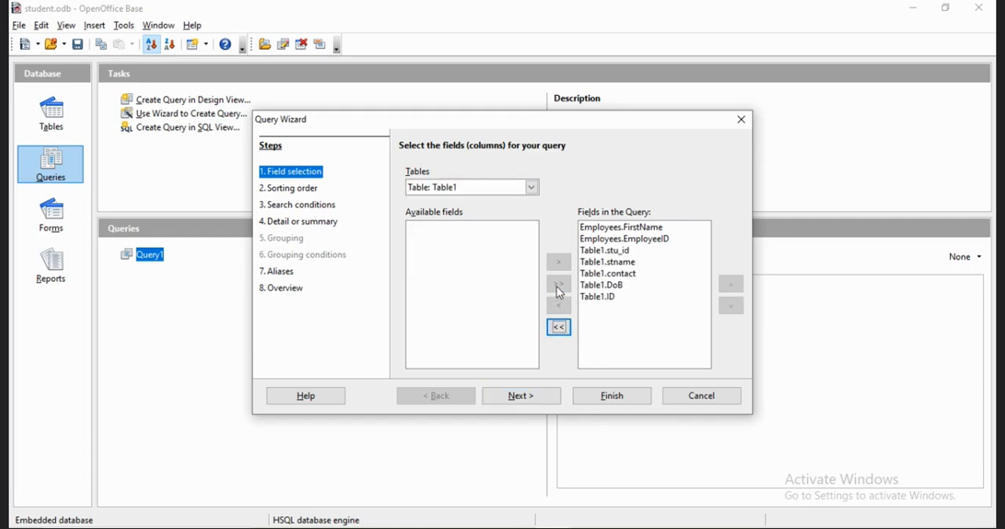
{"action": "left_click", "coordinate": [525, 399]}
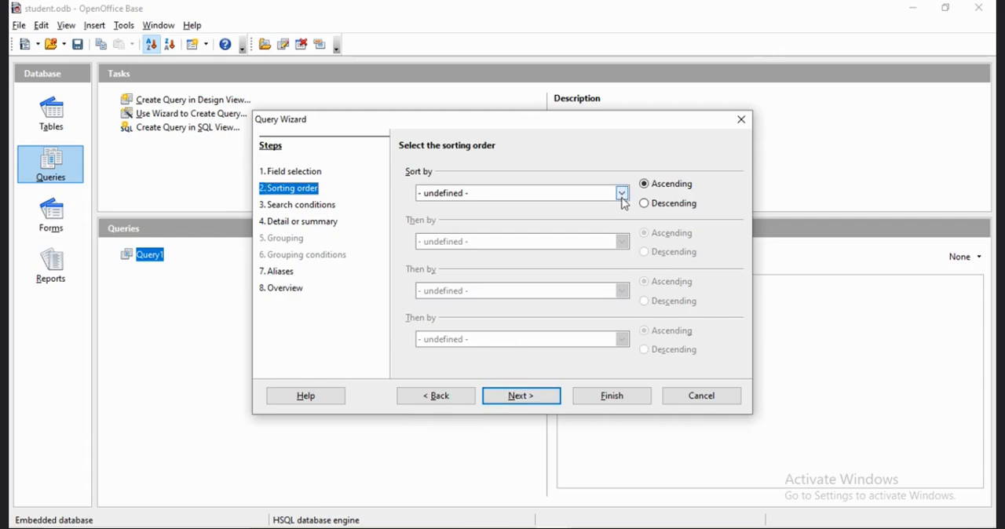
Sort the wizard query by Table1.stname in ascending order.
{"action": "left_click", "coordinate": [621, 193]}
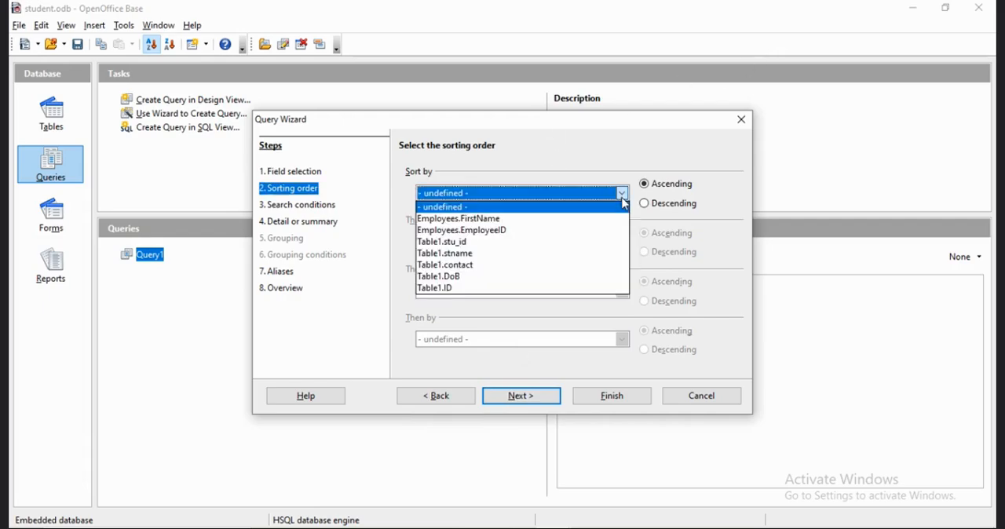
{"action": "left_click", "coordinate": [609, 253]}
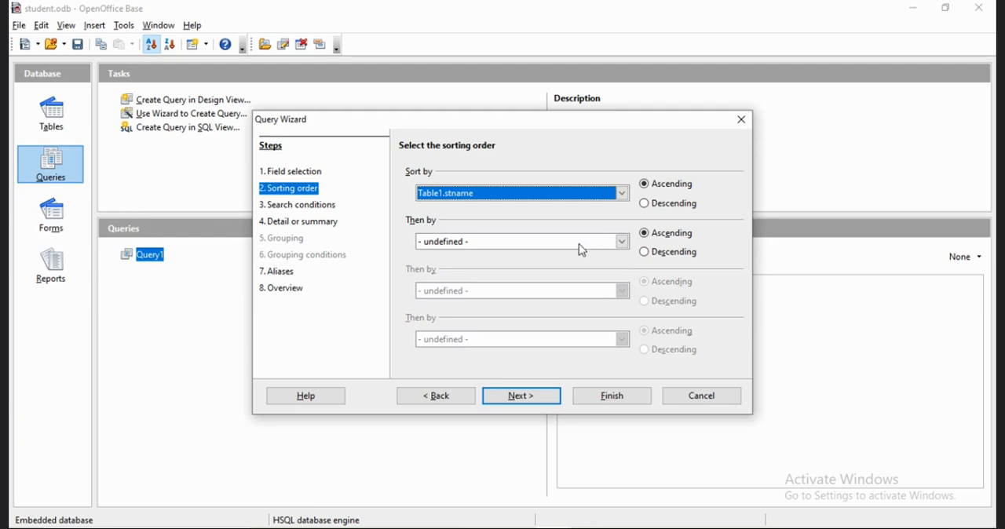
{"action": "left_click", "coordinate": [533, 398]}
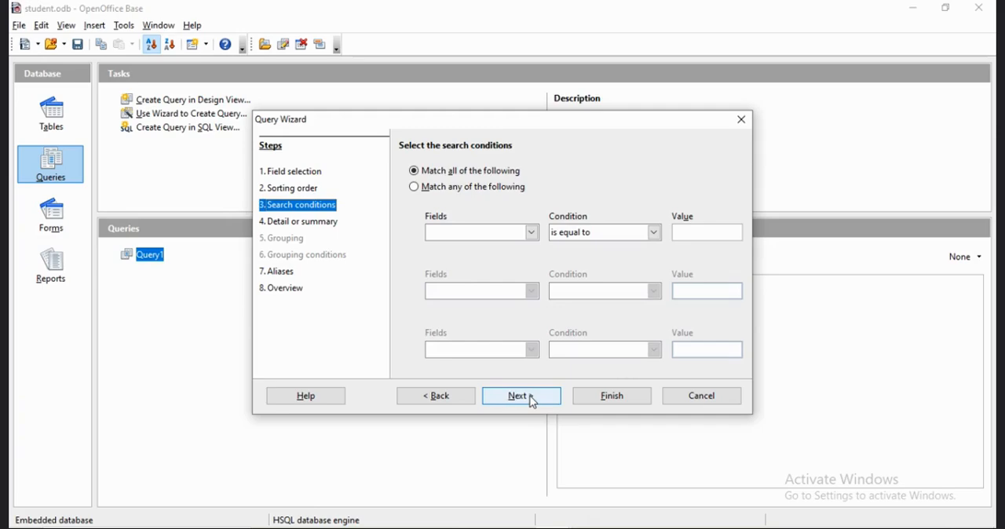
Finish the wizard as a detailed query named Query_Employees without search conditions, keeping the default aliases, and view its records.
{"action": "left_click", "coordinate": [533, 399]}
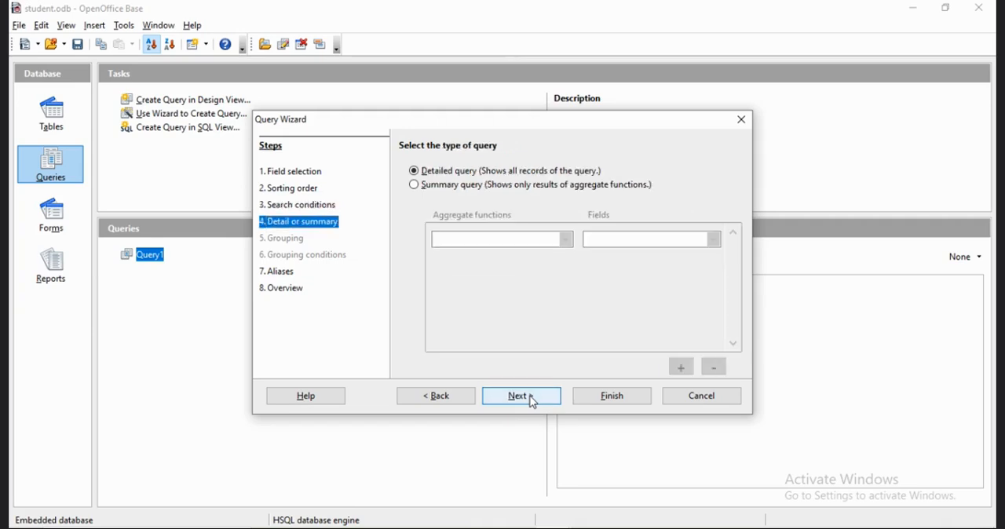
{"action": "left_click", "coordinate": [532, 399]}
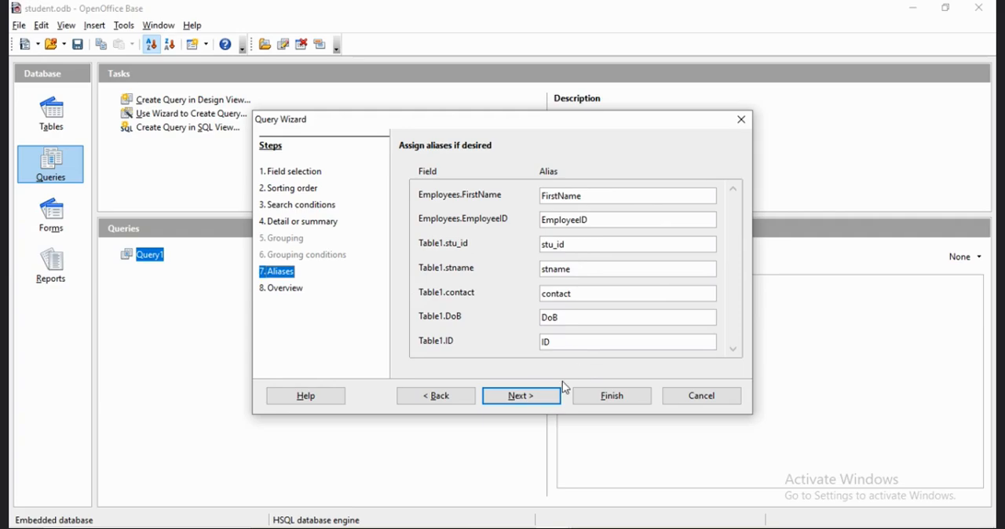
{"action": "left_click", "coordinate": [545, 402]}
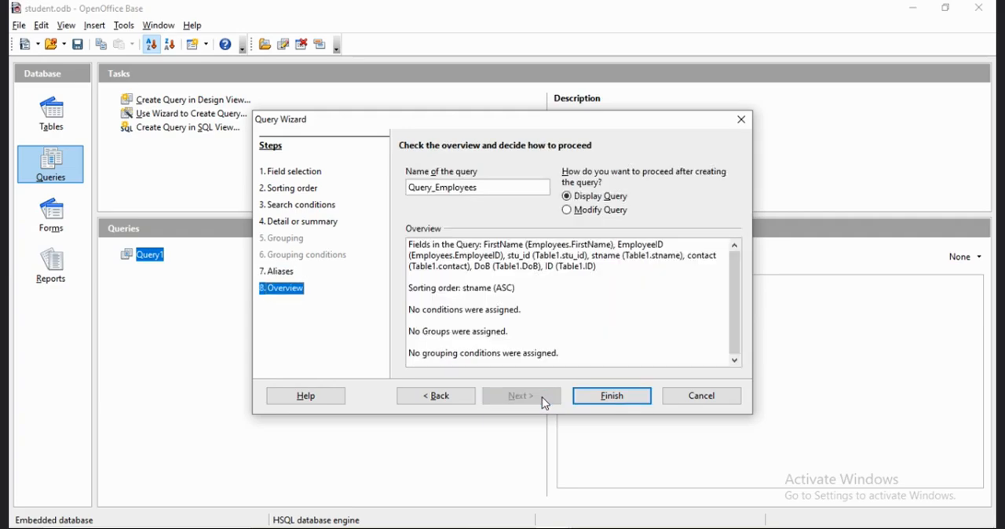
{"action": "left_click", "coordinate": [594, 403]}
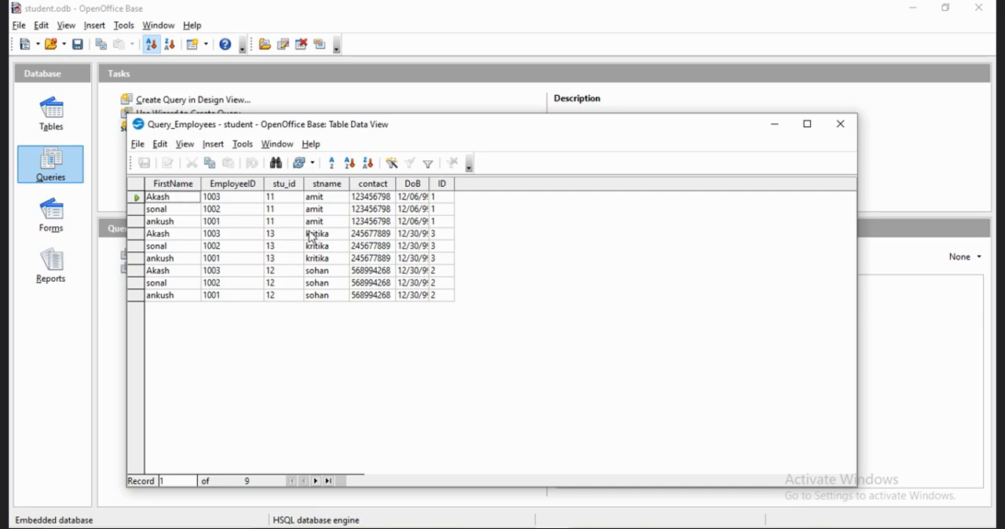
{"action": "left_click", "coordinate": [840, 124]}
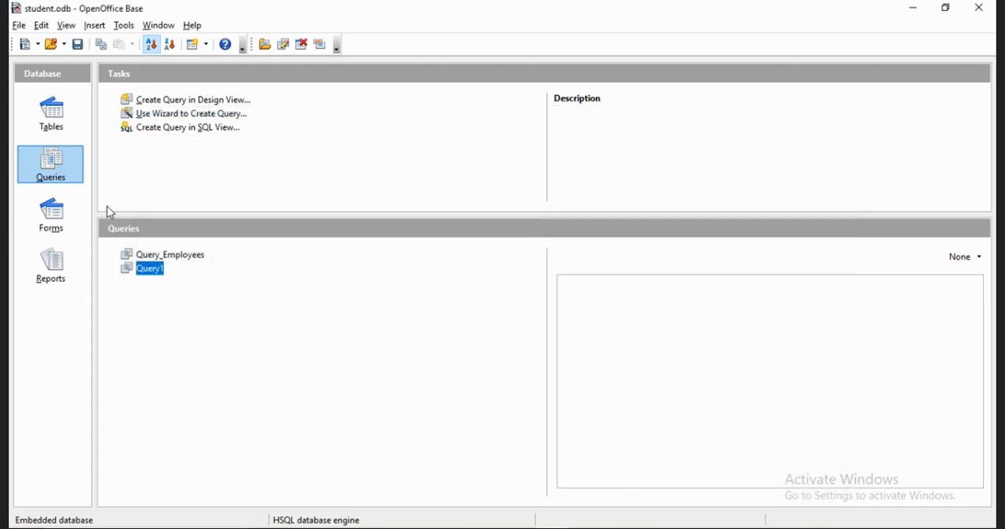
Create a new database form in Design View.
{"action": "left_click", "coordinate": [54, 216]}
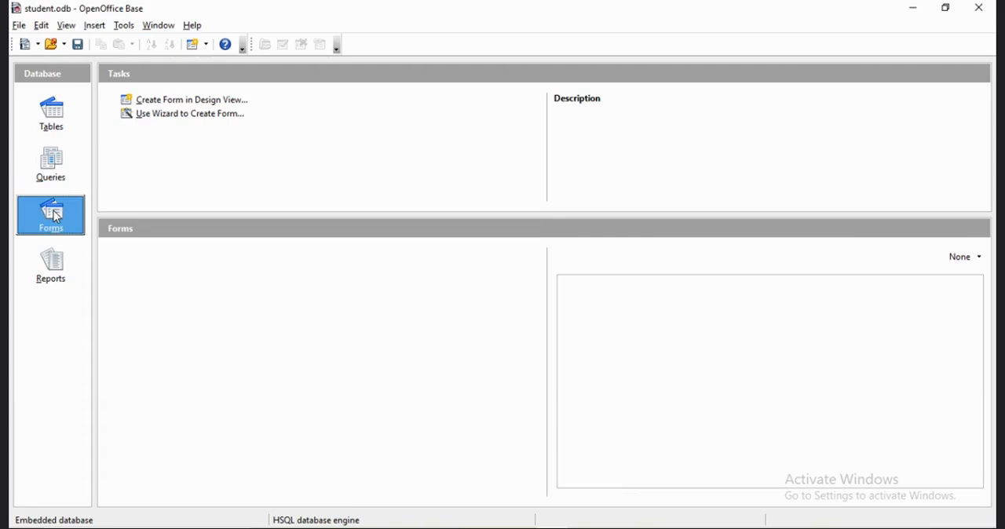
{"action": "left_click", "coordinate": [189, 100]}
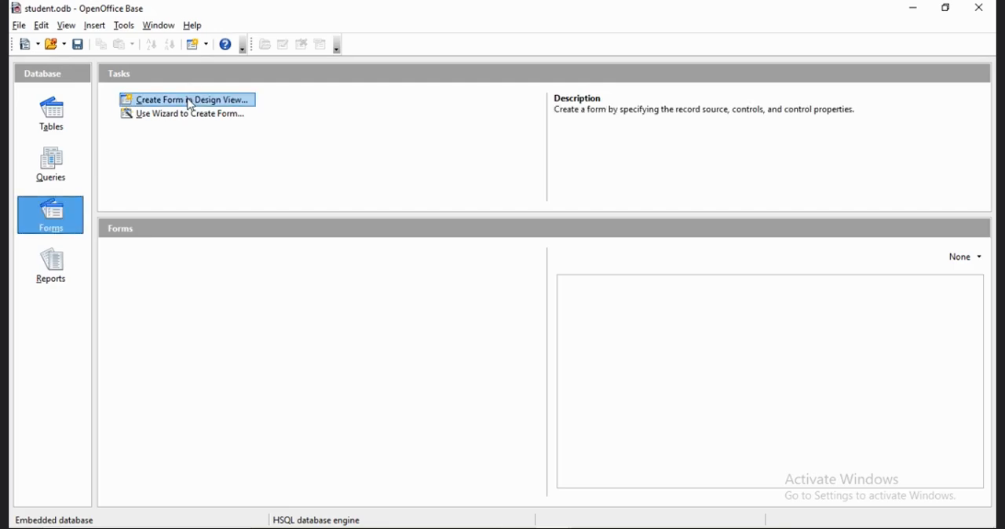
{"action": "left_click", "coordinate": [189, 101]}
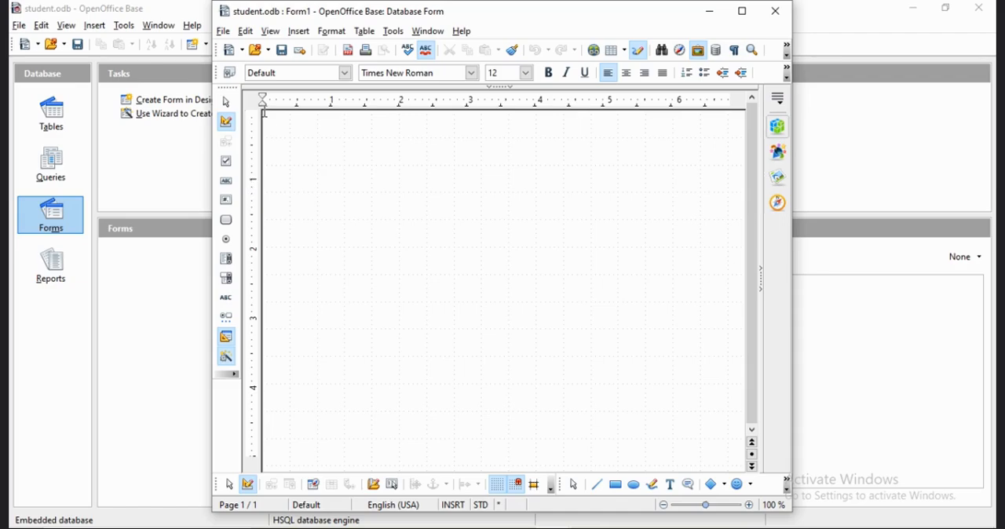
{"action": "left_click", "coordinate": [232, 303]}
{"action": "left_click", "coordinate": [227, 122]}
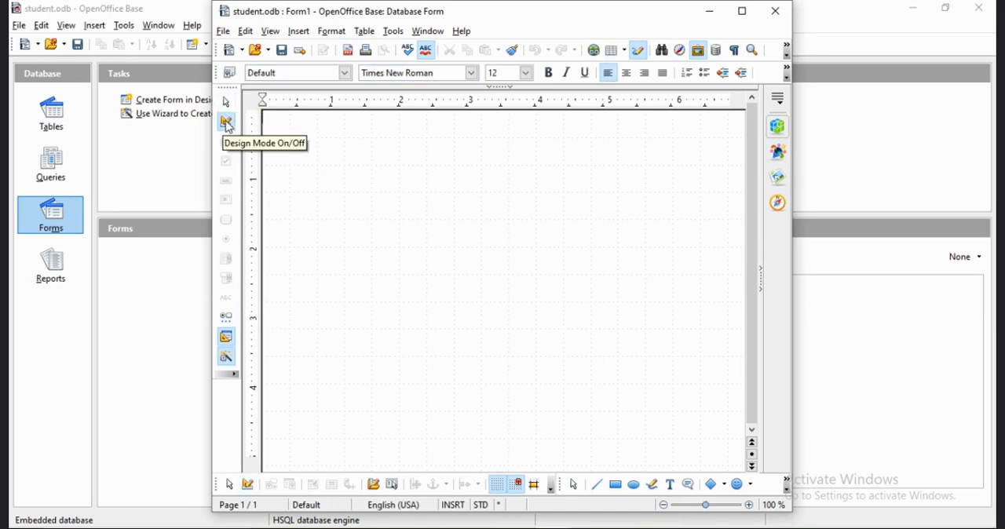
{"action": "left_click", "coordinate": [227, 123]}
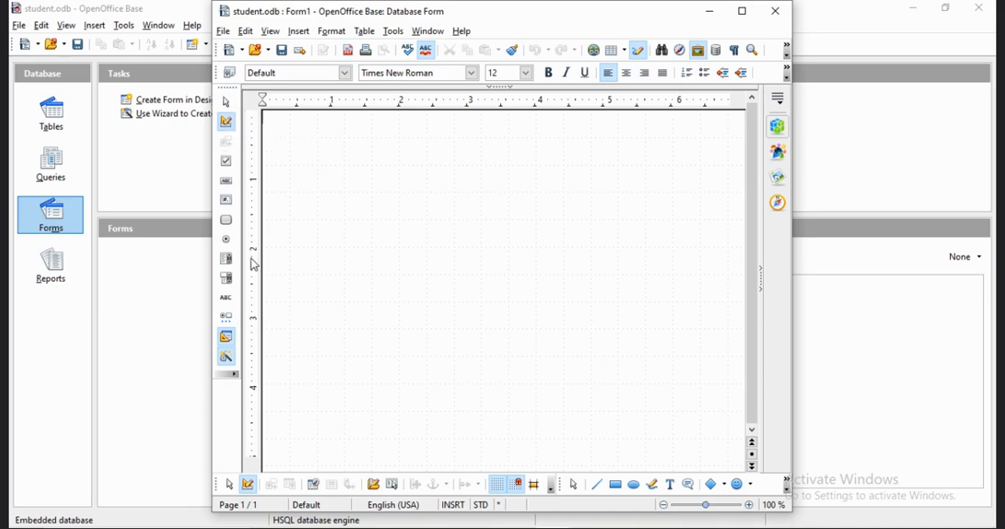
Draw a label field about 2.43 by 0.53 inches near the top of the form and examine its properties.
{"action": "left_click", "coordinate": [227, 307]}
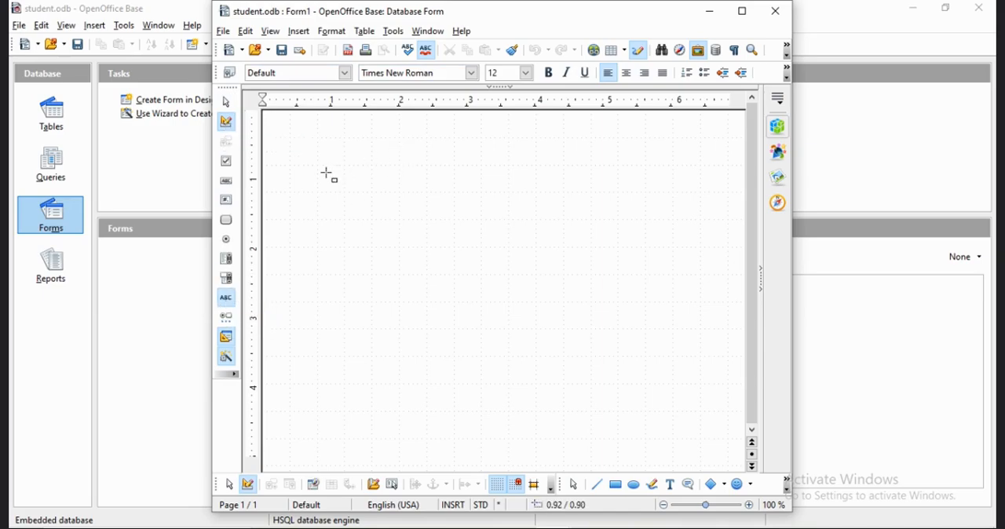
{"action": "left_click_drag", "start_coordinate": [326, 170], "coordinate": [497, 208]}
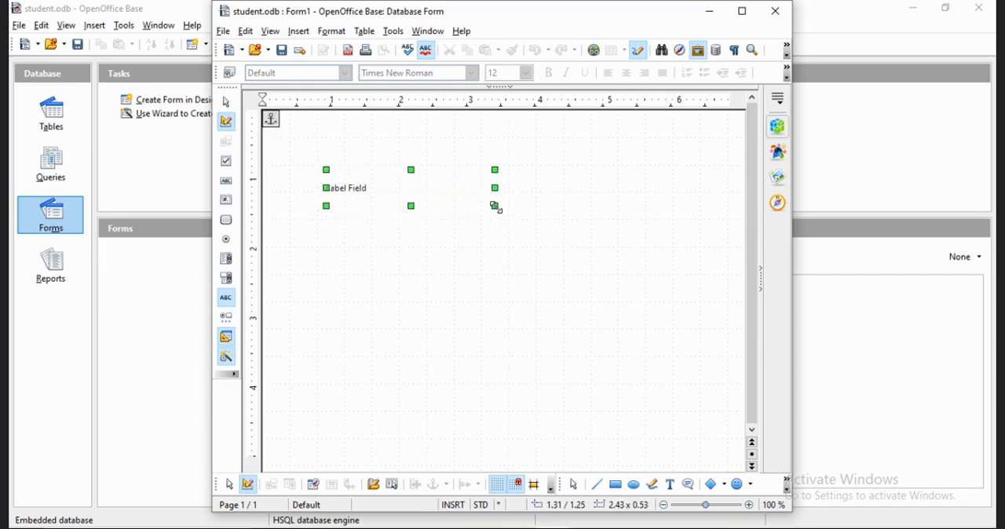
{"action": "double_click", "coordinate": [346, 186]}
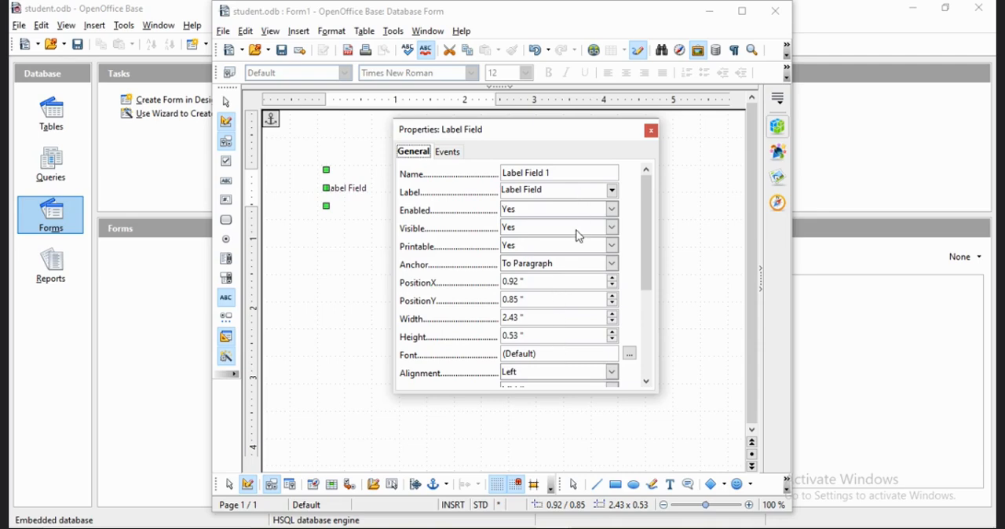
{"action": "left_click", "coordinate": [650, 131]}
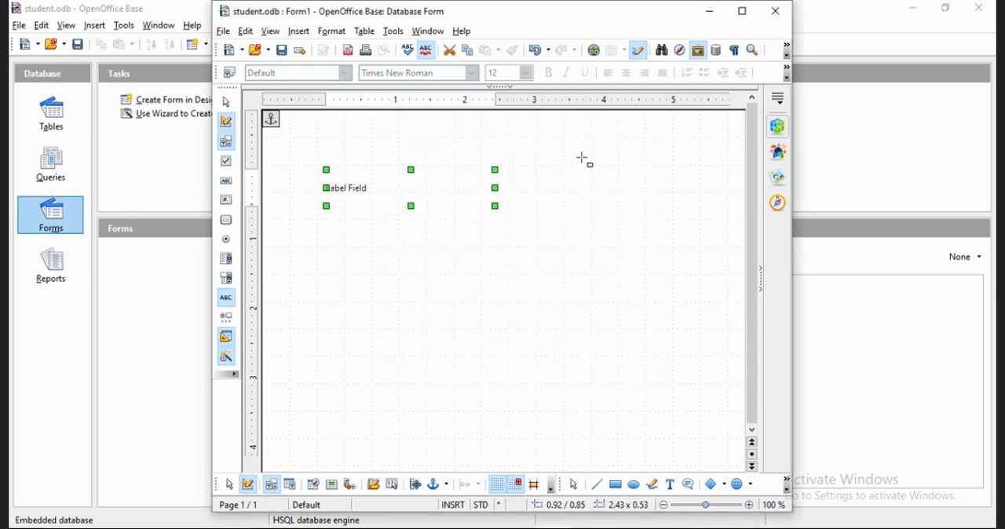
Draw a text box about 2.49 by 0.59 inches and place it beside the label field, narrowed to about 1.64 inches.
{"action": "left_click", "coordinate": [229, 182]}
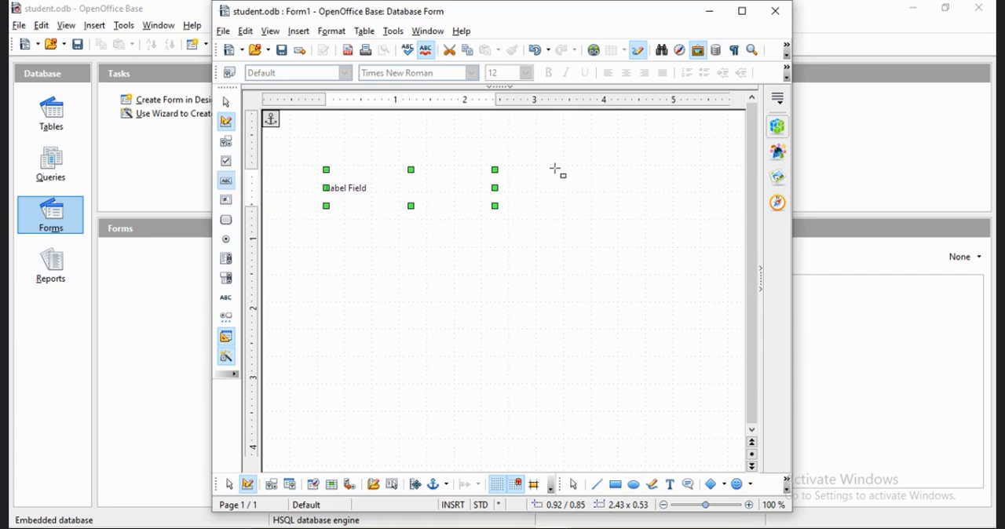
{"action": "left_click_drag", "start_coordinate": [554, 167], "coordinate": [729, 211]}
{"action": "left_click", "coordinate": [459, 197]}
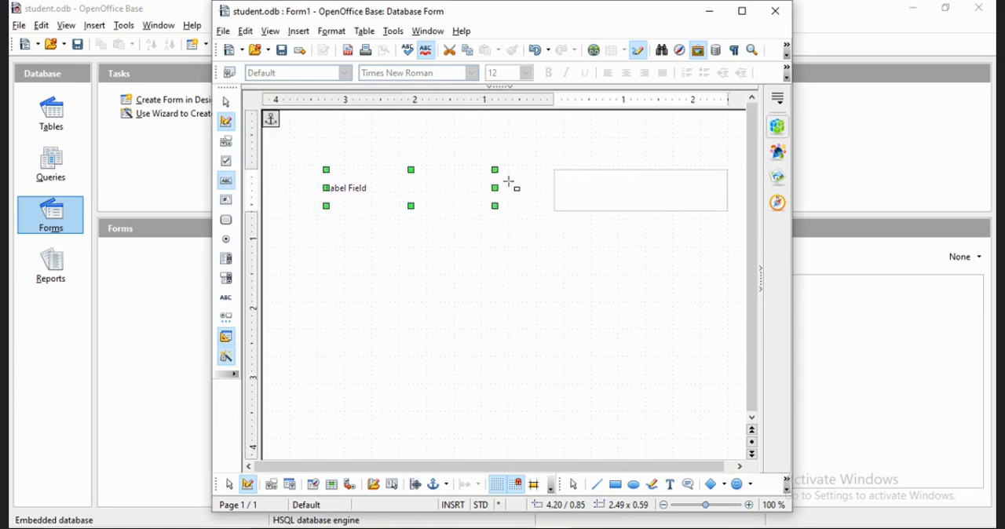
{"action": "left_click_drag", "start_coordinate": [495, 192], "coordinate": [441, 187]}
{"action": "left_click", "coordinate": [580, 179]}
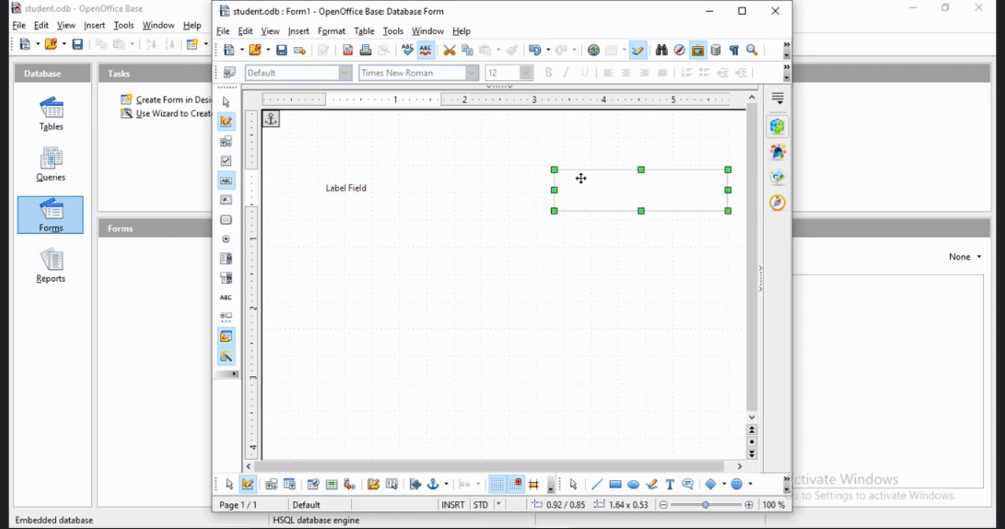
{"action": "left_click_drag", "start_coordinate": [581, 180], "coordinate": [467, 178]}
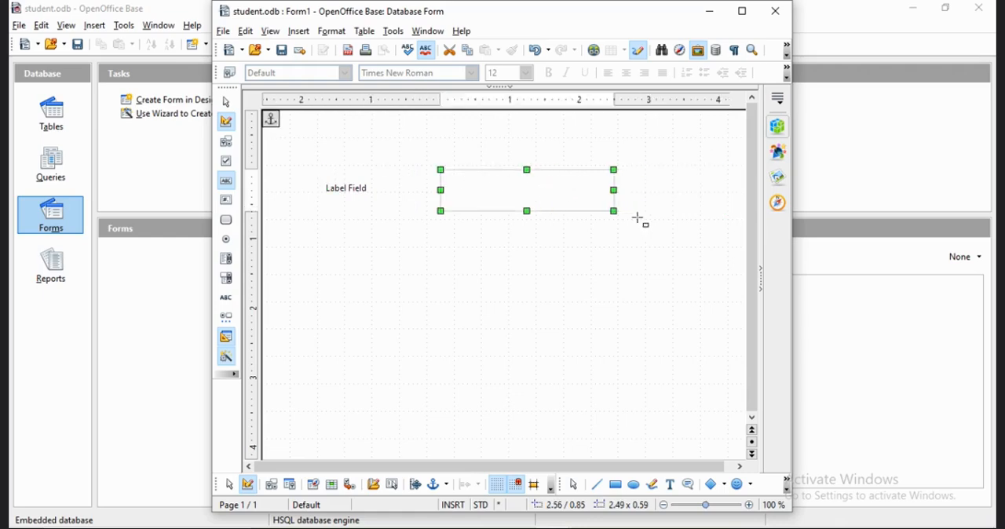
{"action": "left_click", "coordinate": [565, 292]}
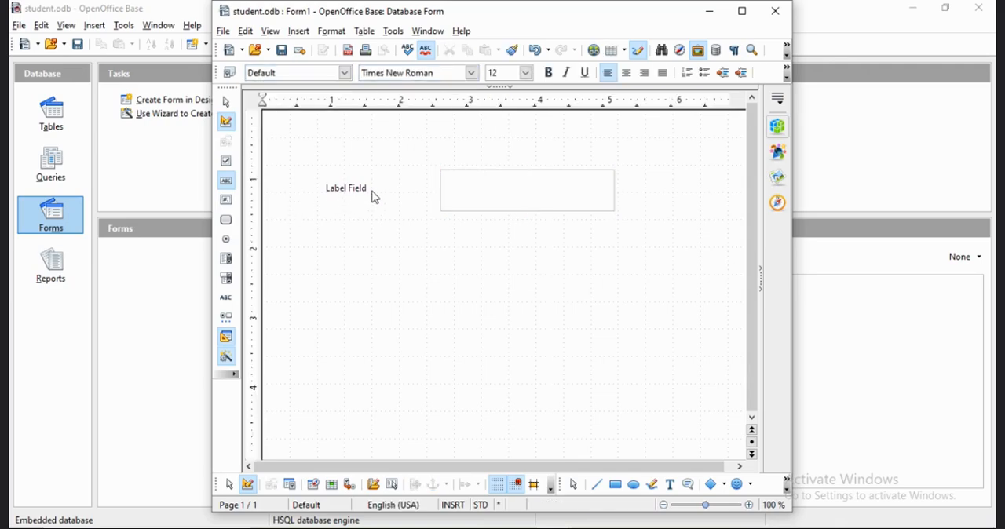
Examine the text box's general and data properties and close the form, discarding the changes.
{"action": "double_click", "coordinate": [589, 196]}
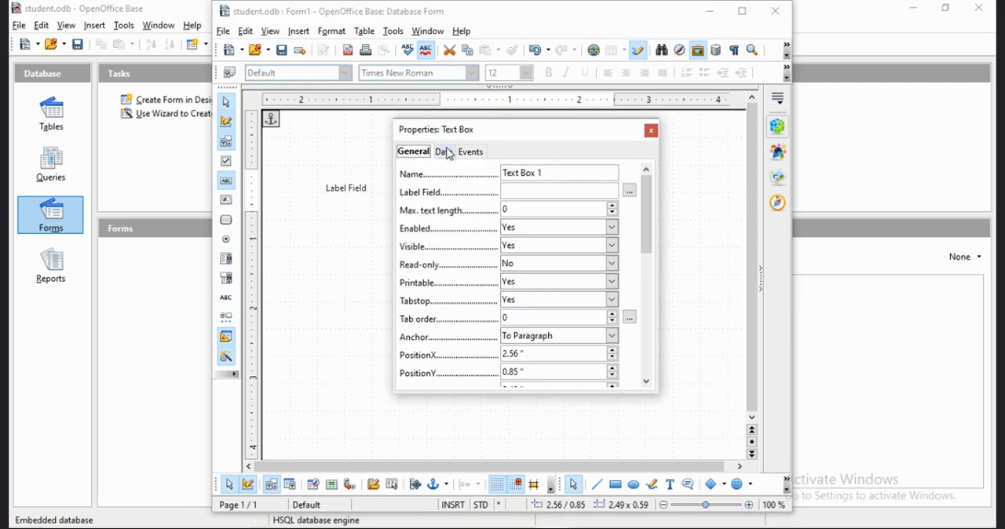
{"action": "left_click", "coordinate": [444, 151]}
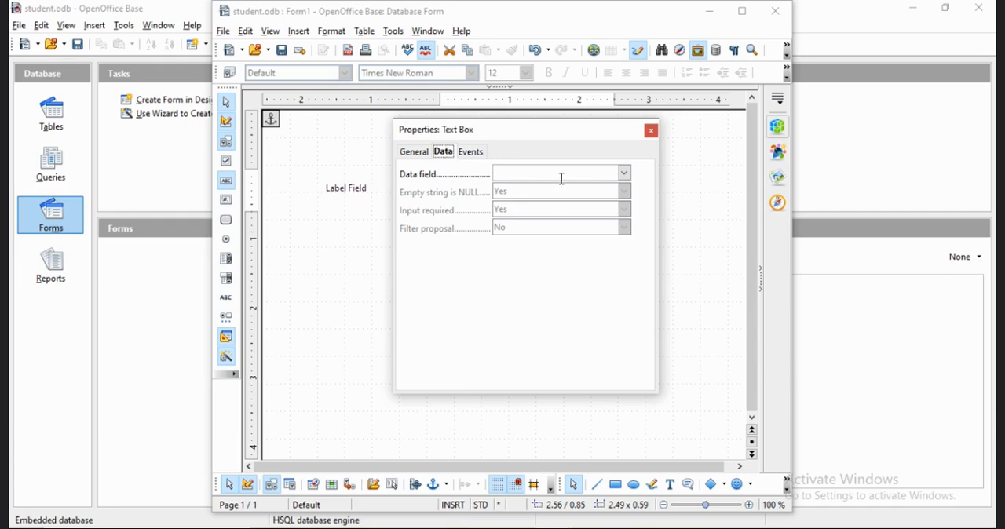
{"action": "left_click", "coordinate": [651, 130]}
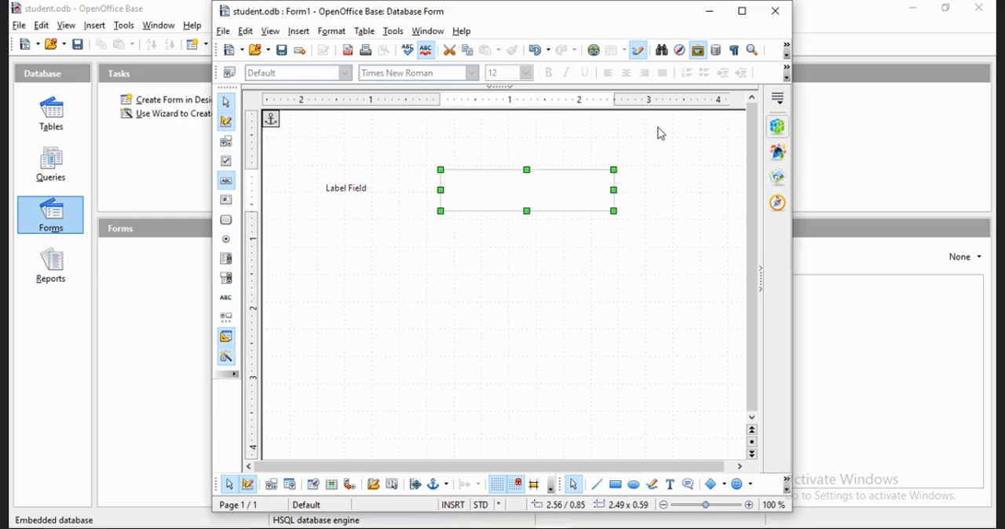
{"action": "left_click", "coordinate": [775, 12]}
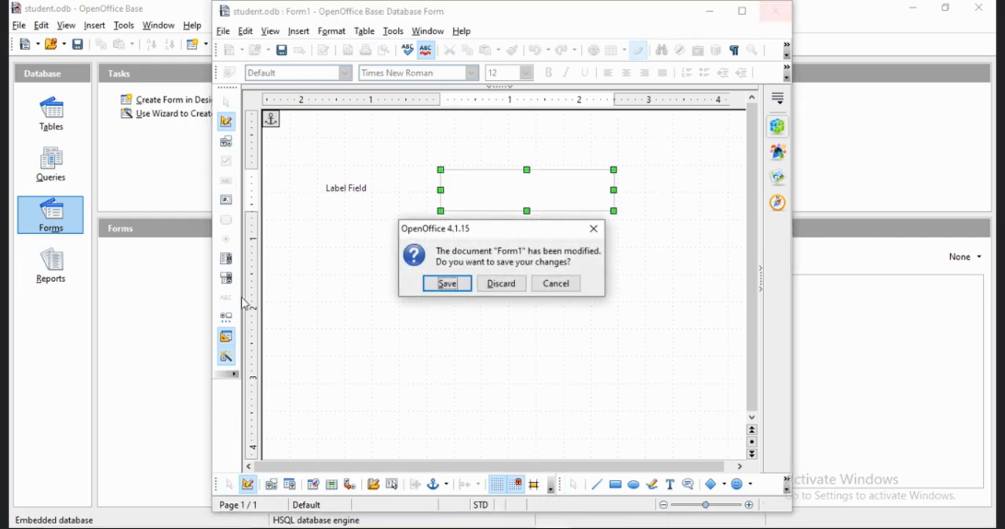
{"action": "left_click", "coordinate": [503, 284]}
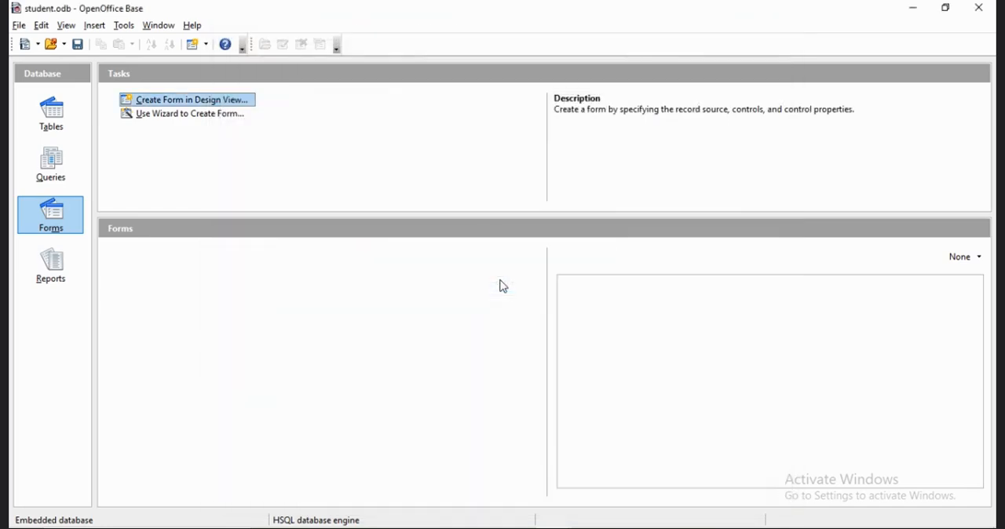
Start a new form with the wizard and include all fields of the Employees table.
{"action": "left_click", "coordinate": [232, 115]}
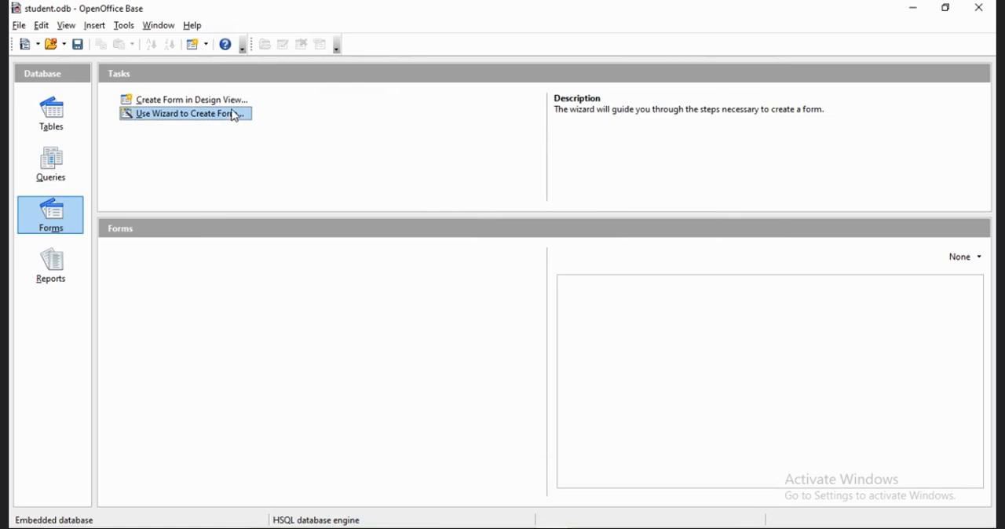
{"action": "left_click", "coordinate": [228, 118]}
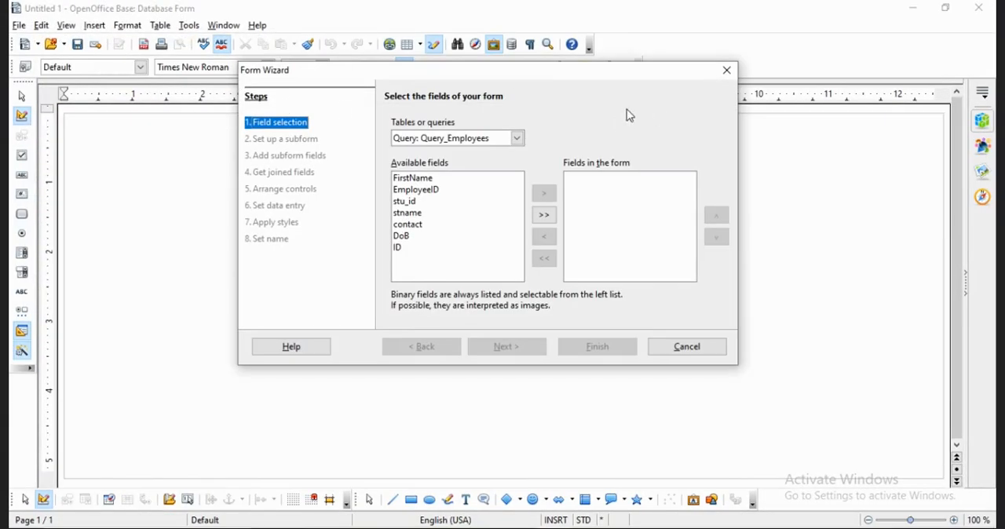
{"action": "left_click", "coordinate": [517, 138]}
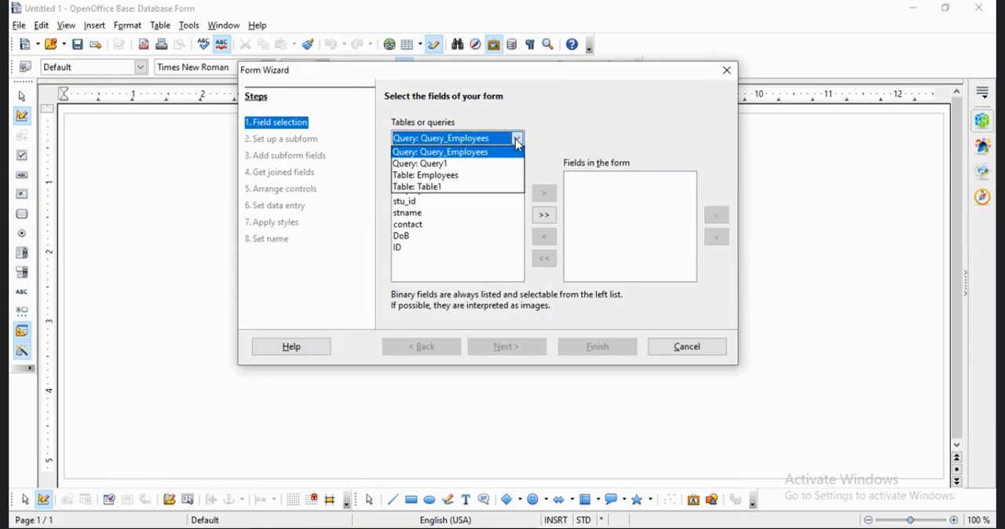
{"action": "left_click", "coordinate": [497, 176]}
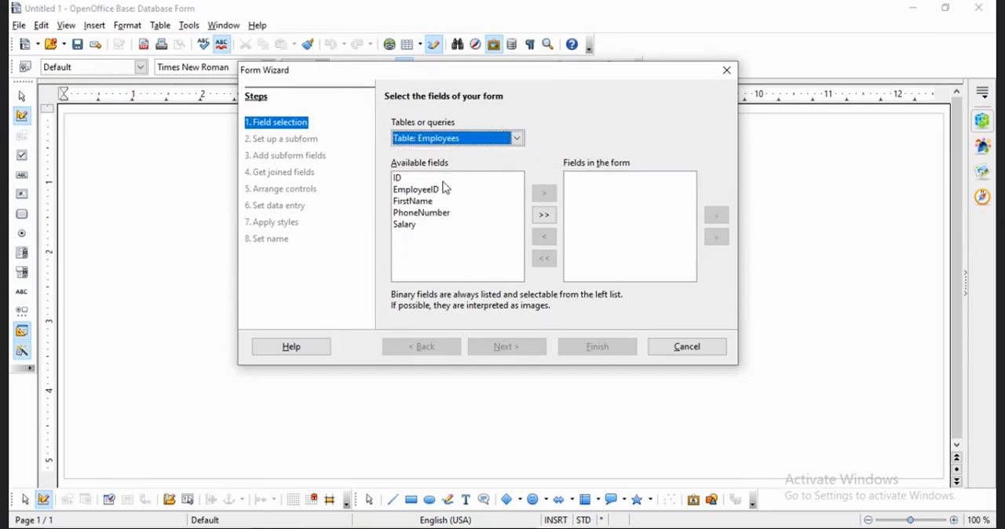
{"action": "left_click", "coordinate": [546, 216]}
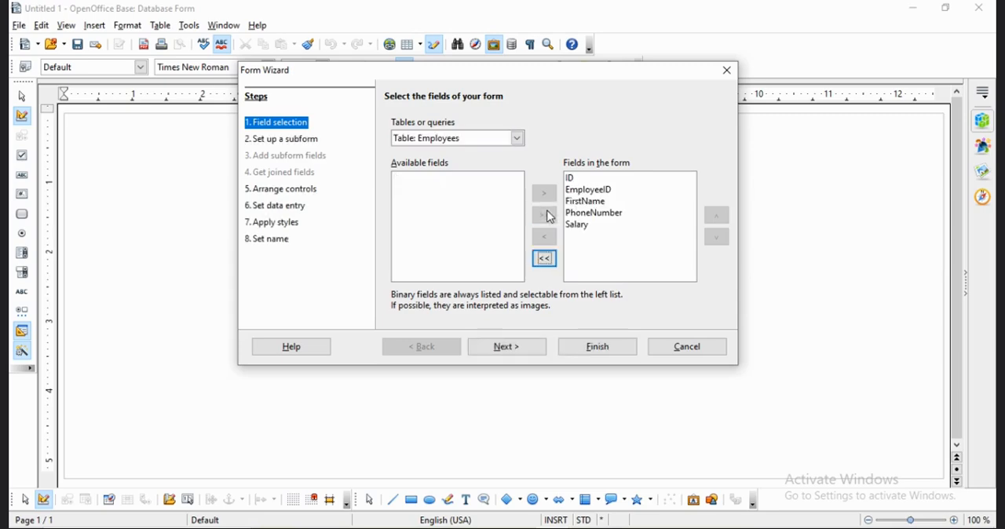
Finish the form without a subform, using the Columnar - Labels on Top arrangement and the mode that displays all data.
{"action": "left_click", "coordinate": [519, 351]}
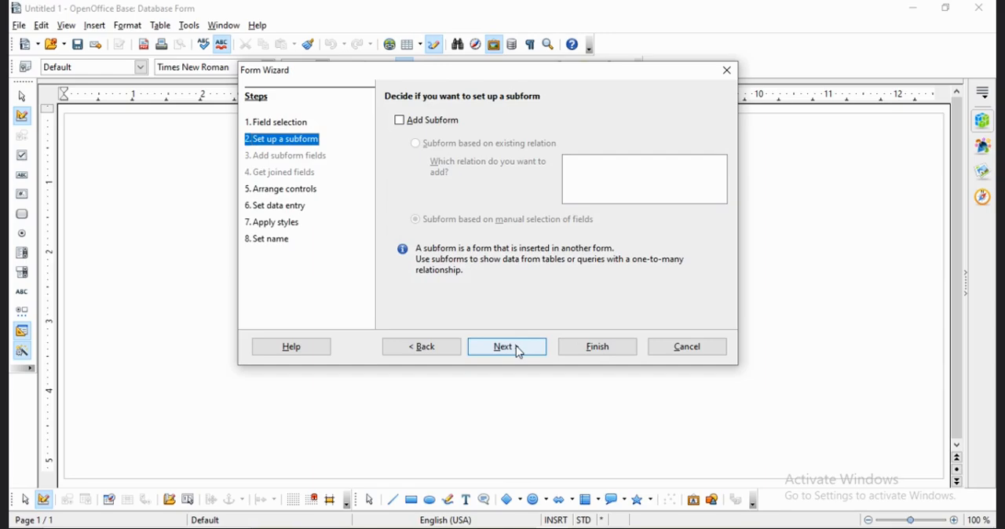
{"action": "left_click", "coordinate": [519, 351]}
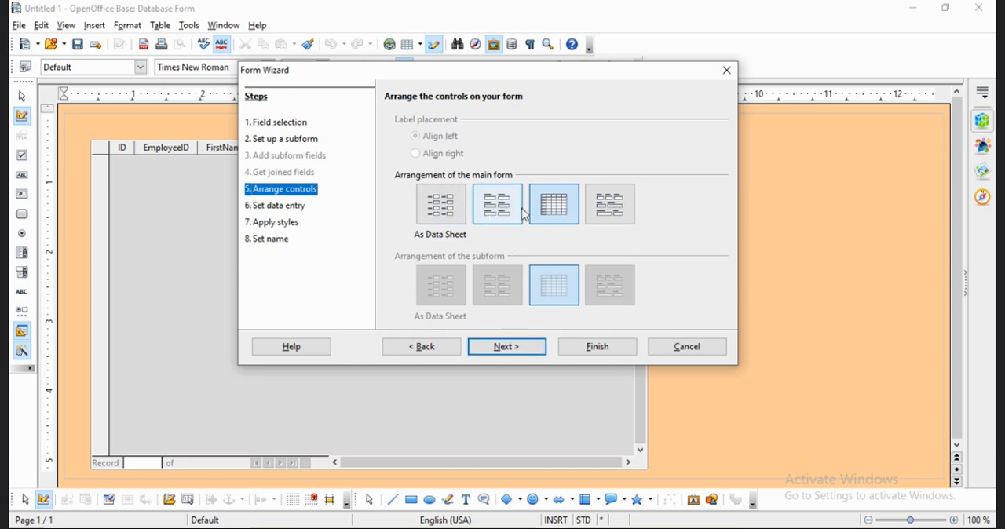
{"action": "left_click", "coordinate": [617, 207]}
{"action": "left_click", "coordinate": [488, 211]}
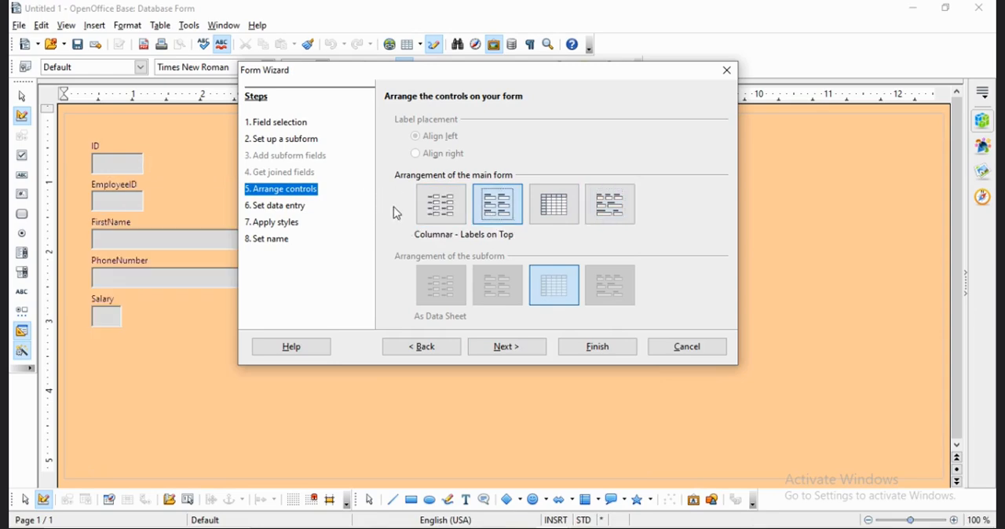
{"action": "left_click", "coordinate": [510, 349]}
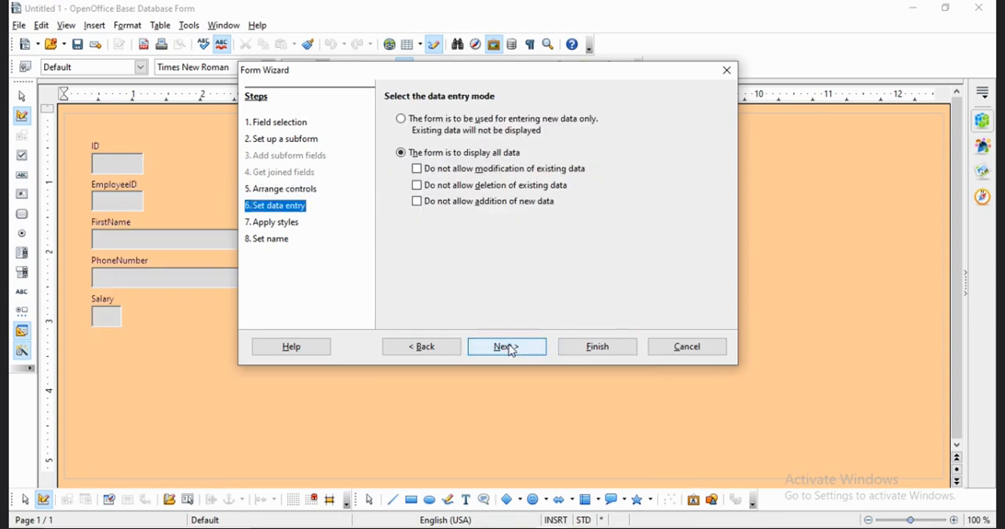
{"action": "left_click", "coordinate": [615, 350]}
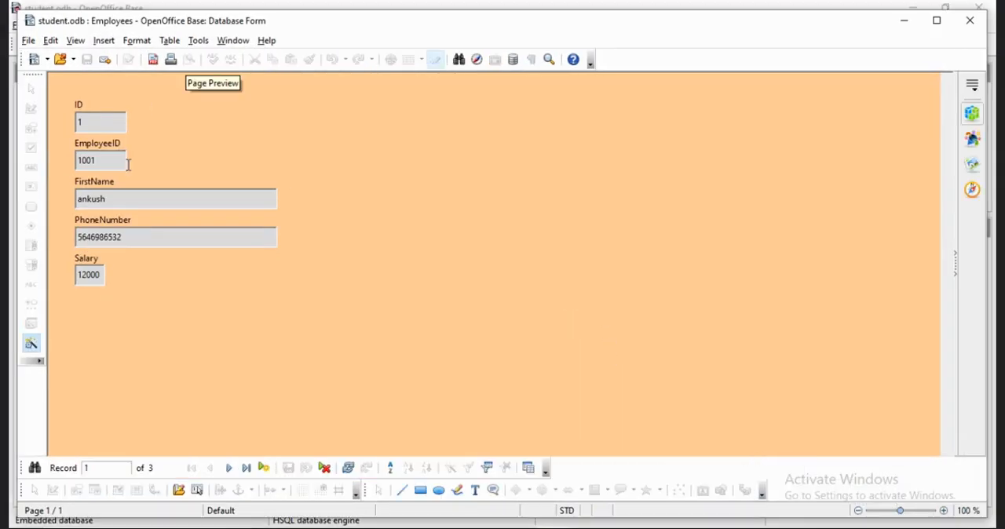
Browse through the employee records in the new form and close it.
{"action": "left_click", "coordinate": [117, 116]}
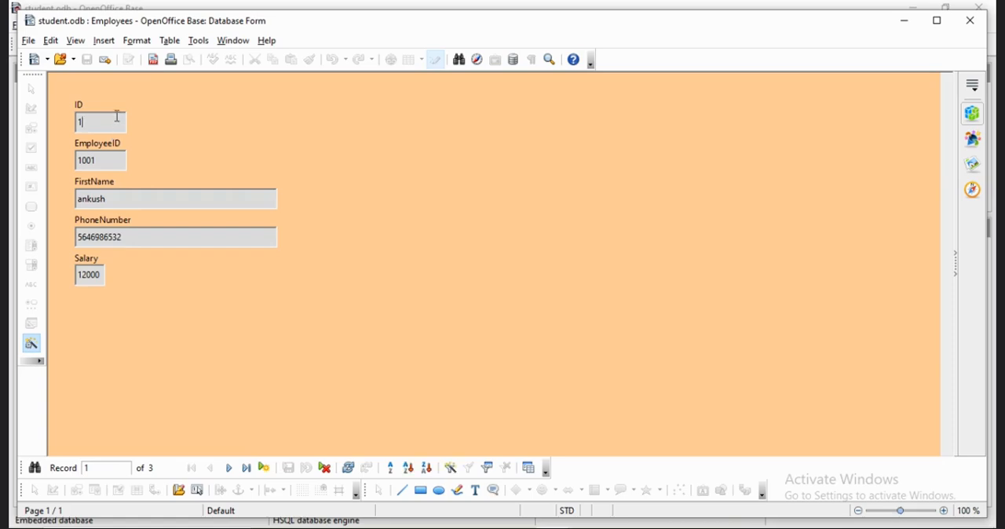
{"action": "left_click", "coordinate": [230, 469]}
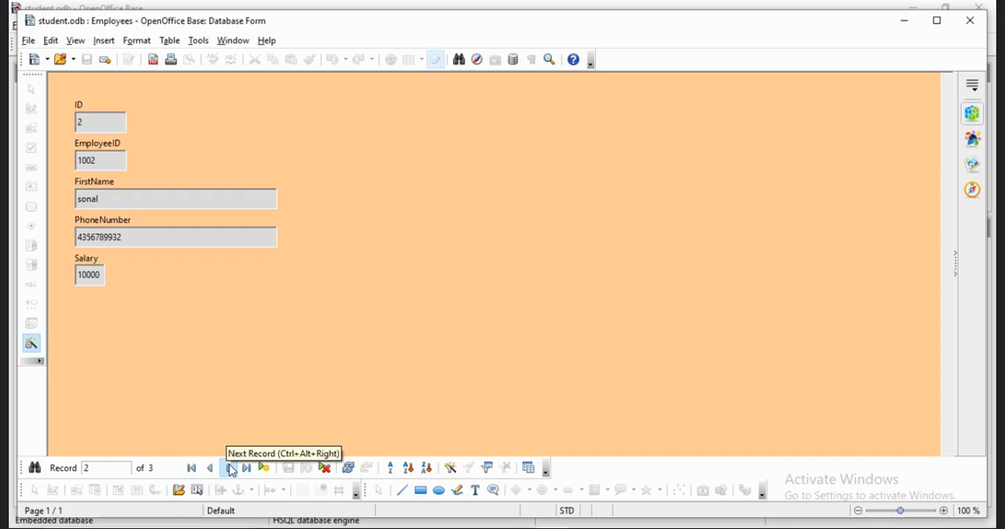
{"action": "left_click", "coordinate": [231, 469]}
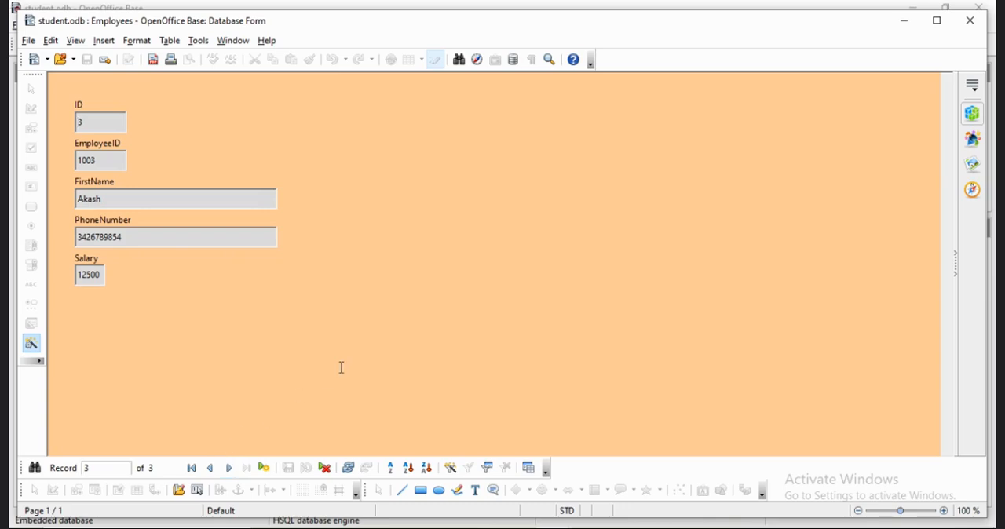
{"action": "left_click", "coordinate": [968, 25]}
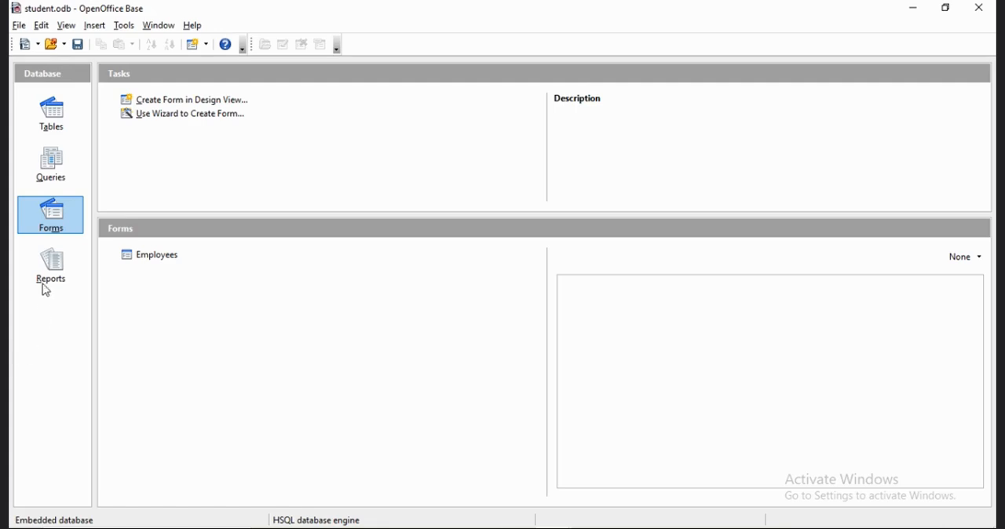
Start a new report with the wizard and include all fields of the Query_Employees query.
{"action": "left_click", "coordinate": [49, 278]}
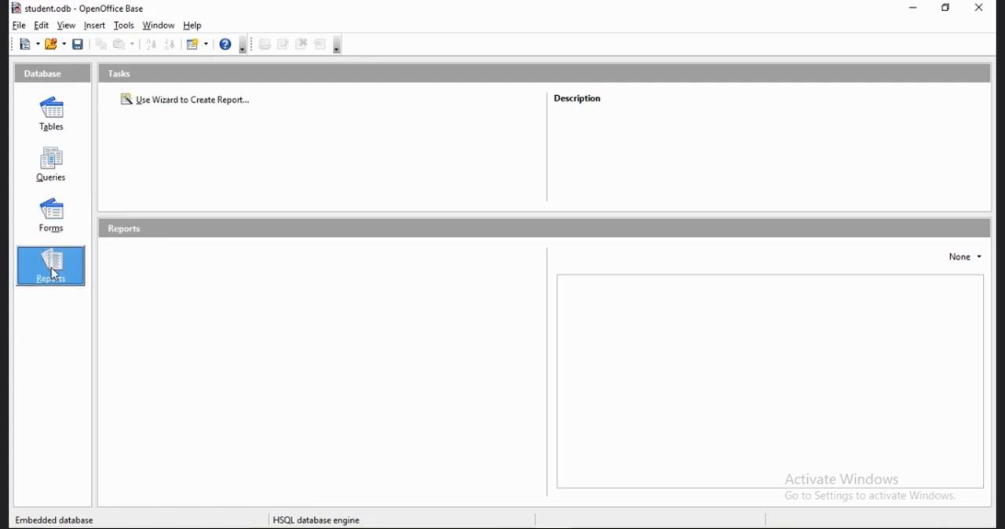
{"action": "left_click", "coordinate": [193, 108]}
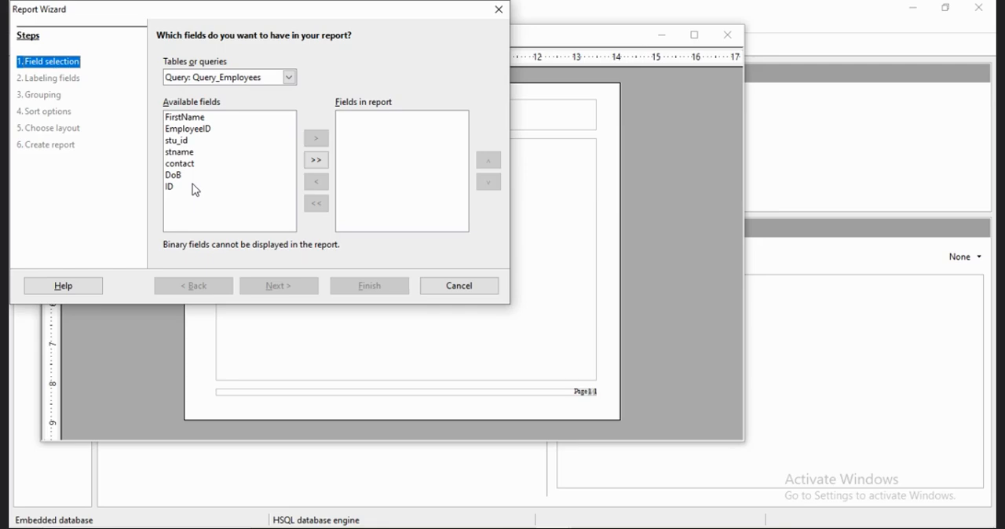
{"action": "left_click", "coordinate": [316, 160]}
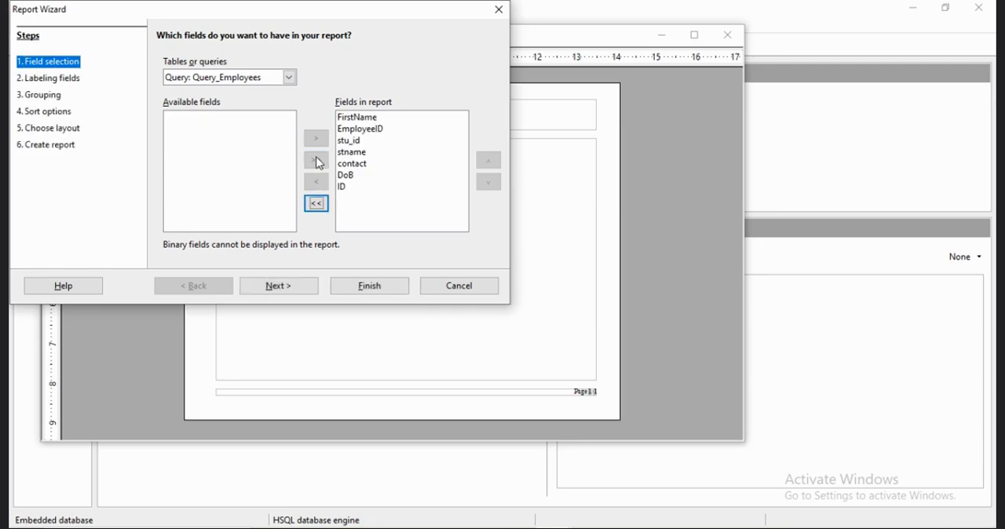
{"action": "left_click", "coordinate": [289, 77]}
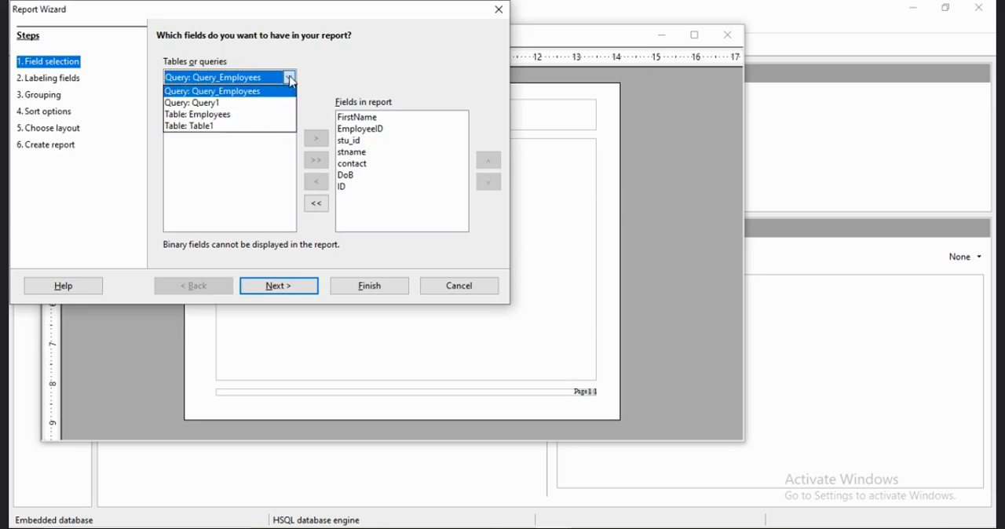
{"action": "left_click", "coordinate": [291, 80]}
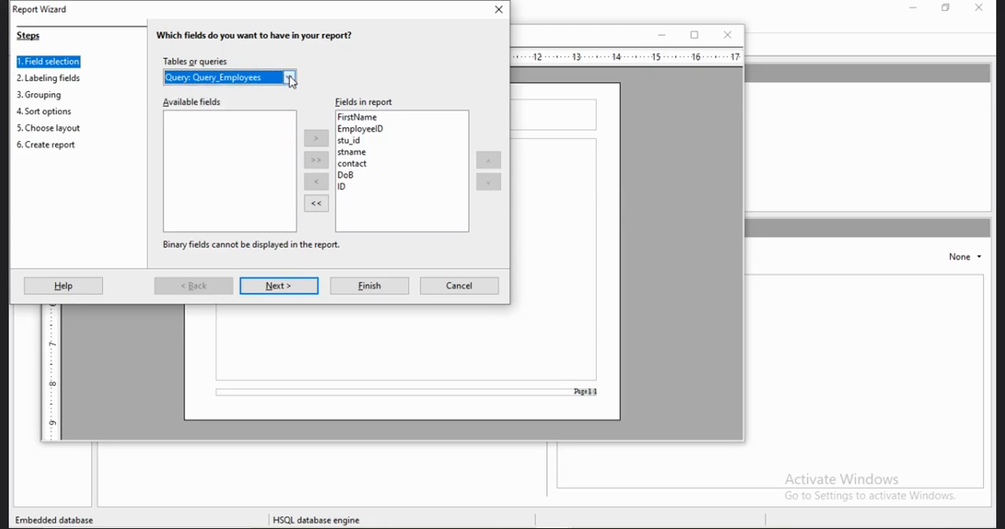
Keep the default labels and default landscape layout without grouping or sorting for the report, declining the link update.
{"action": "left_click", "coordinate": [293, 292]}
{"action": "left_click", "coordinate": [279, 286]}
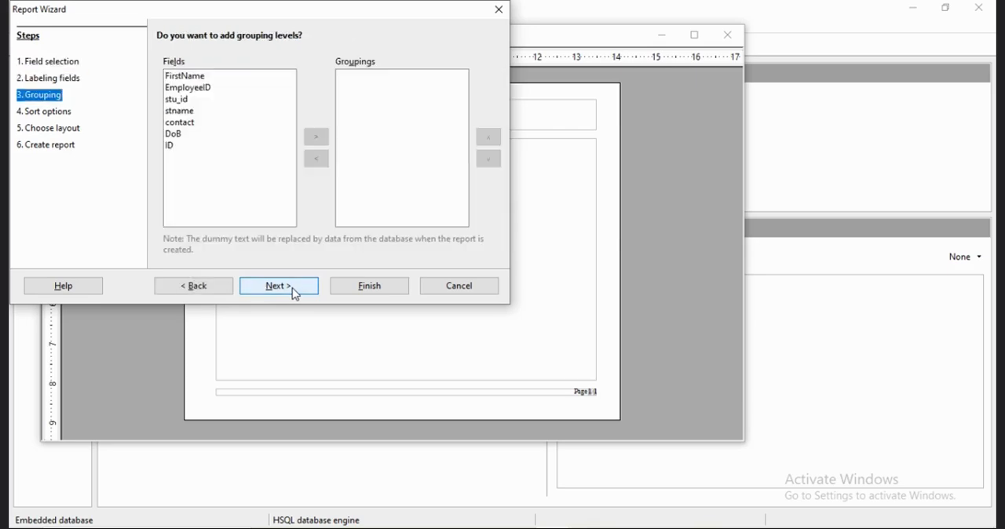
{"action": "left_click", "coordinate": [278, 286]}
{"action": "left_click", "coordinate": [293, 287]}
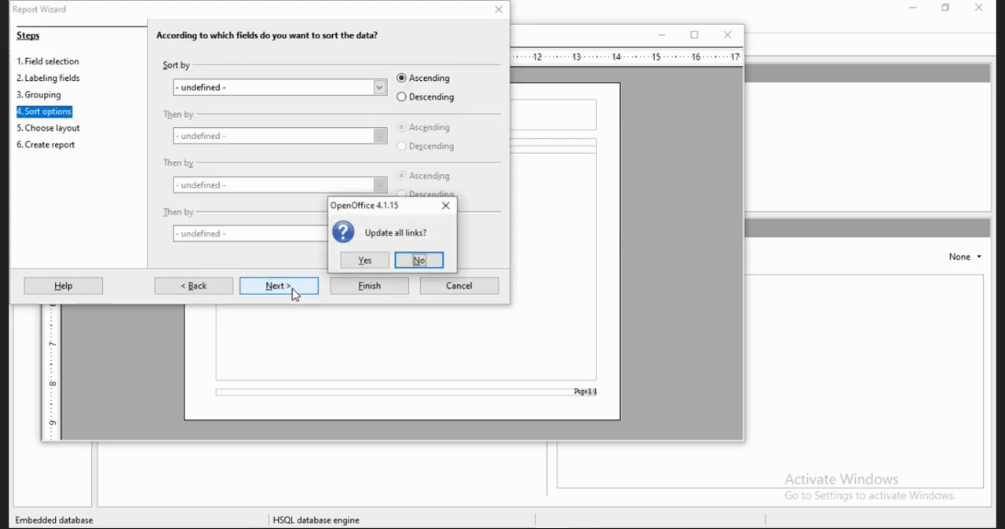
{"action": "left_click", "coordinate": [411, 262]}
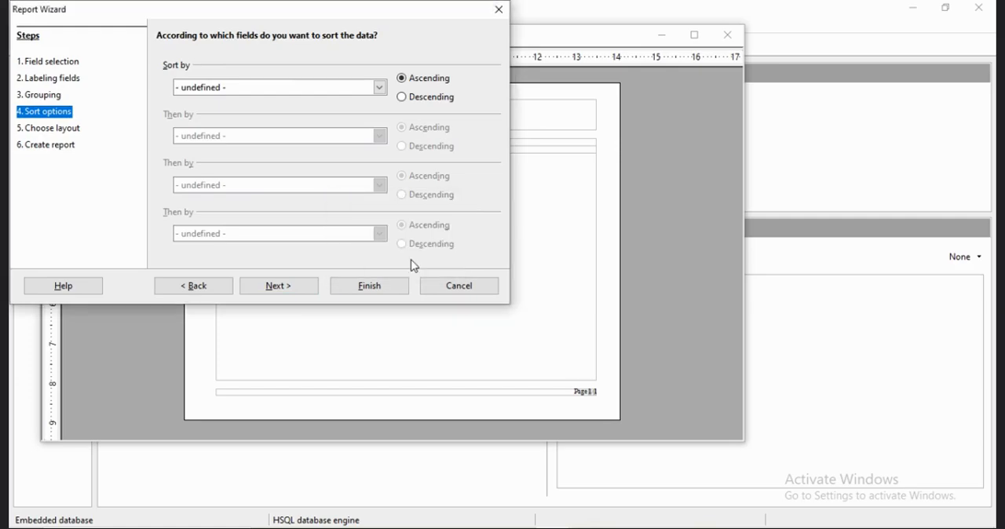
{"action": "left_click", "coordinate": [297, 289]}
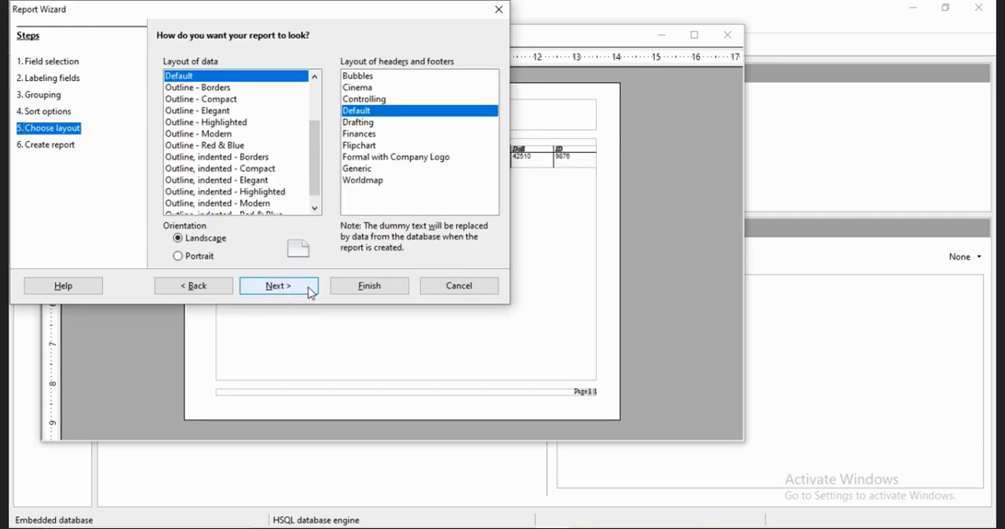
{"action": "left_click", "coordinate": [309, 290]}
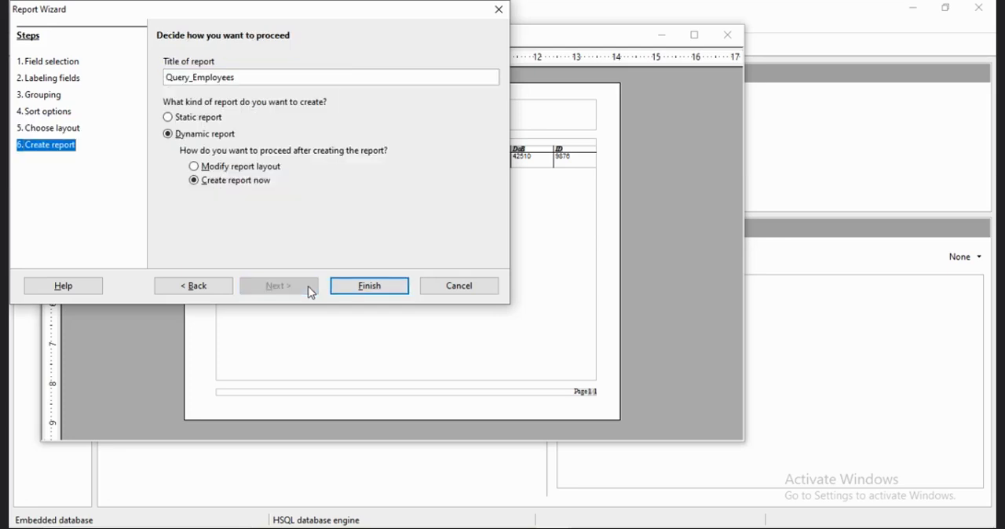
Create it as a static report titled Query_Employees, view the output and close it.
{"action": "left_click", "coordinate": [193, 120]}
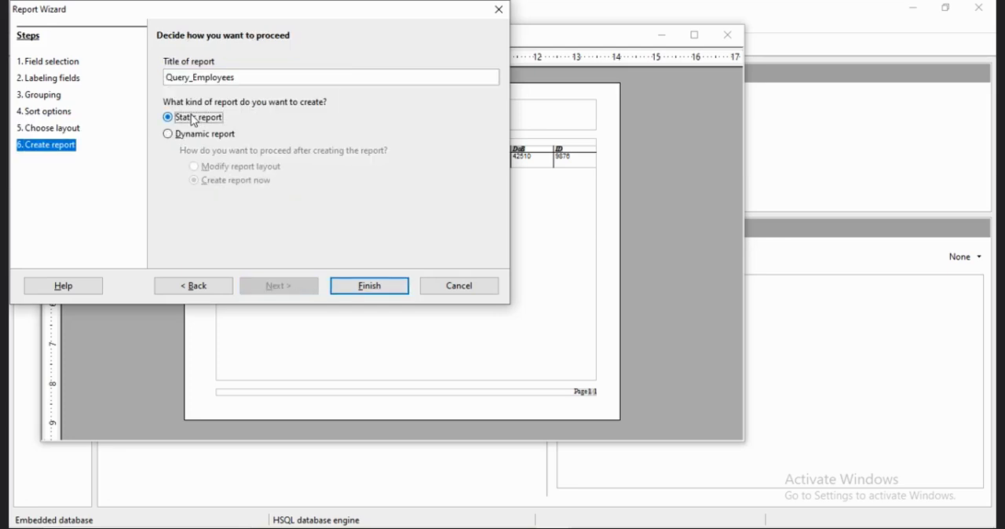
{"action": "left_click", "coordinate": [368, 285]}
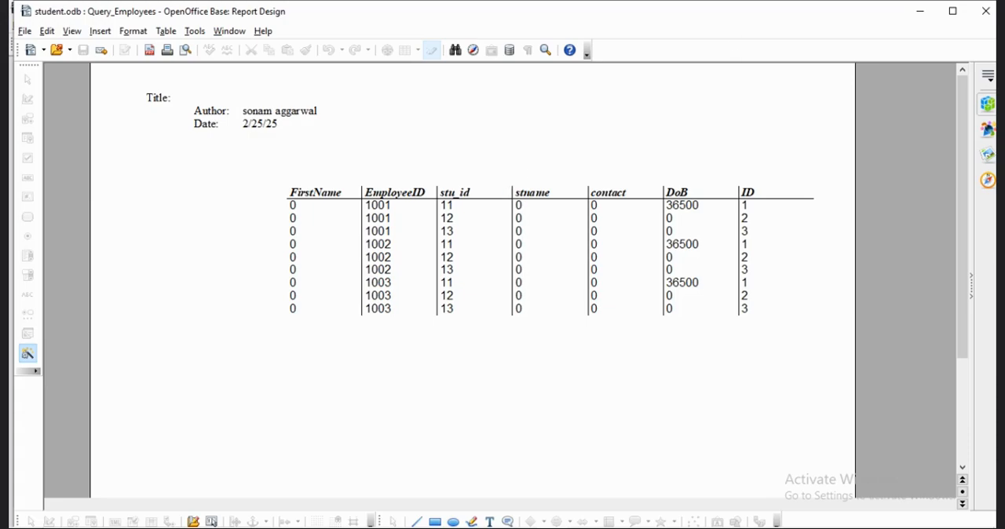
{"action": "left_click", "coordinate": [983, 17]}
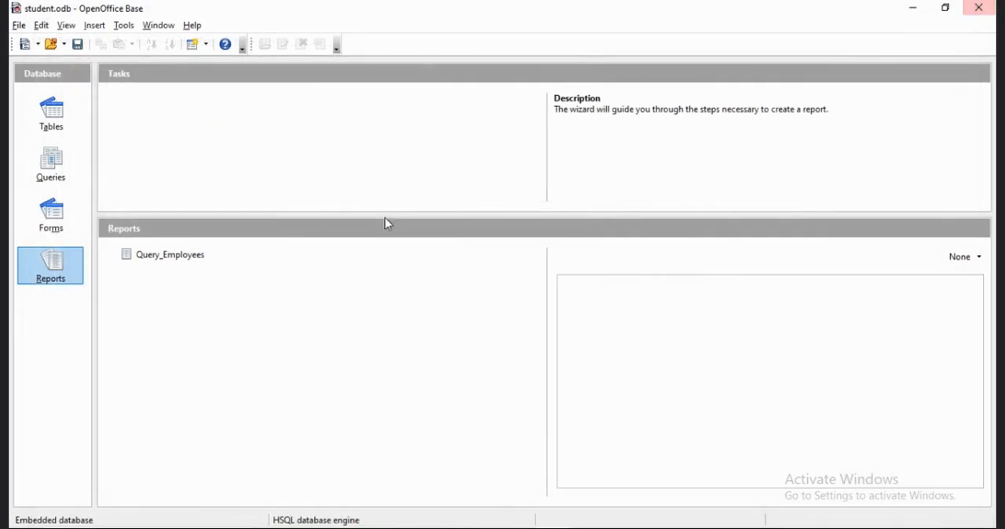